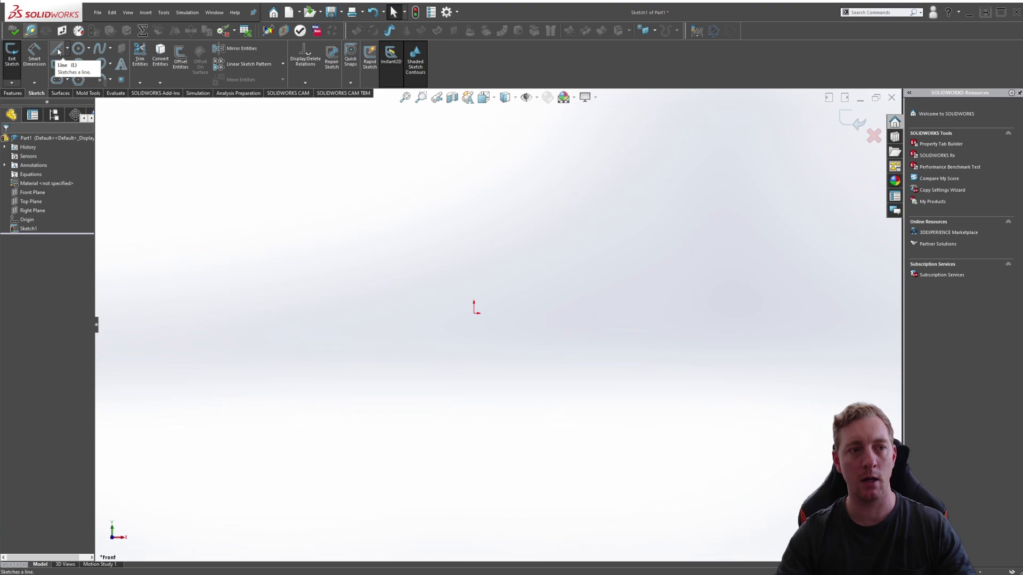
- Draw a closed four-line square starting and ending at the origin with the Line tool
{"action": "left_click", "coordinate": [58, 51]}
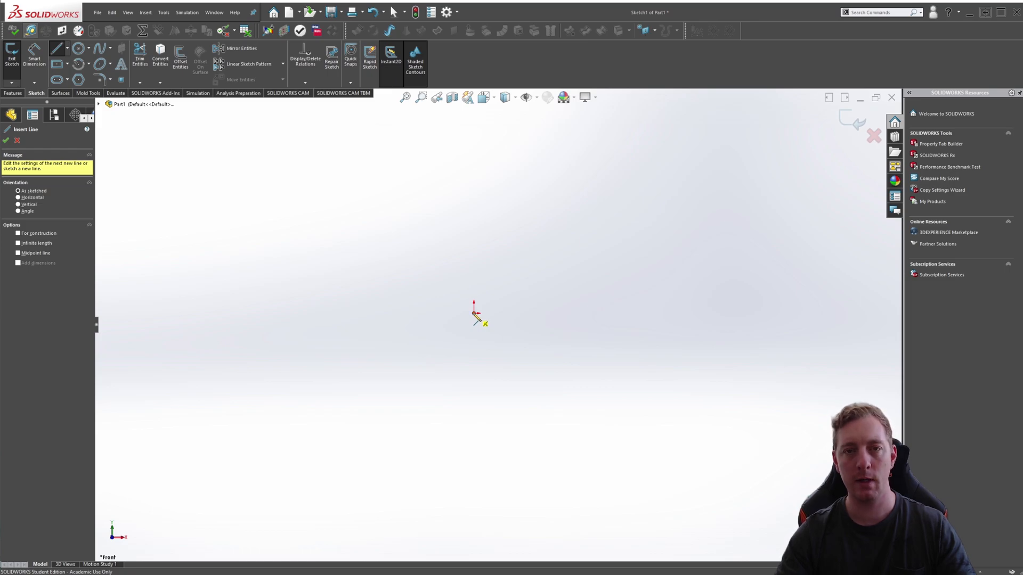
{"action": "left_click", "coordinate": [475, 312]}
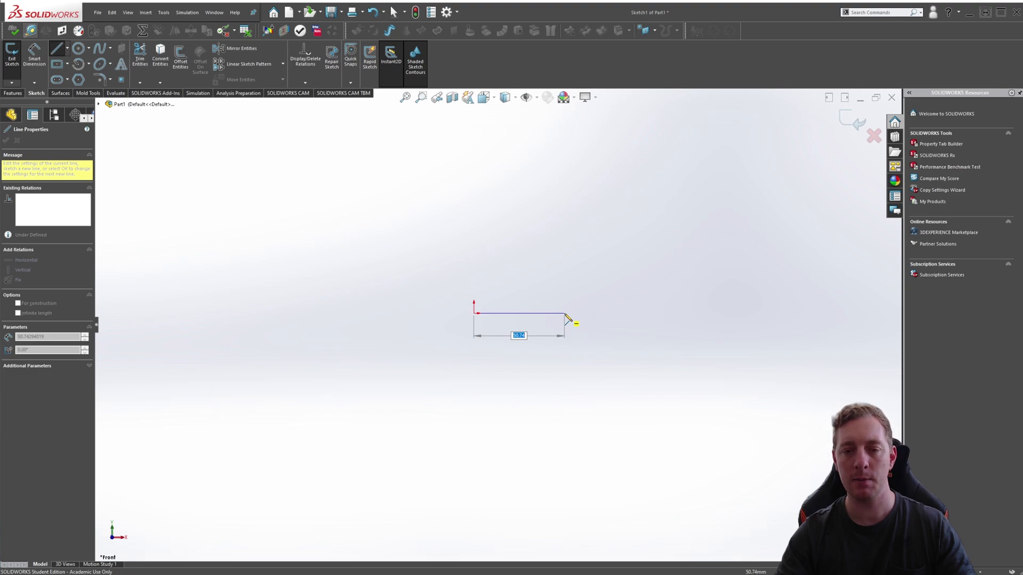
{"action": "left_click", "coordinate": [564, 313]}
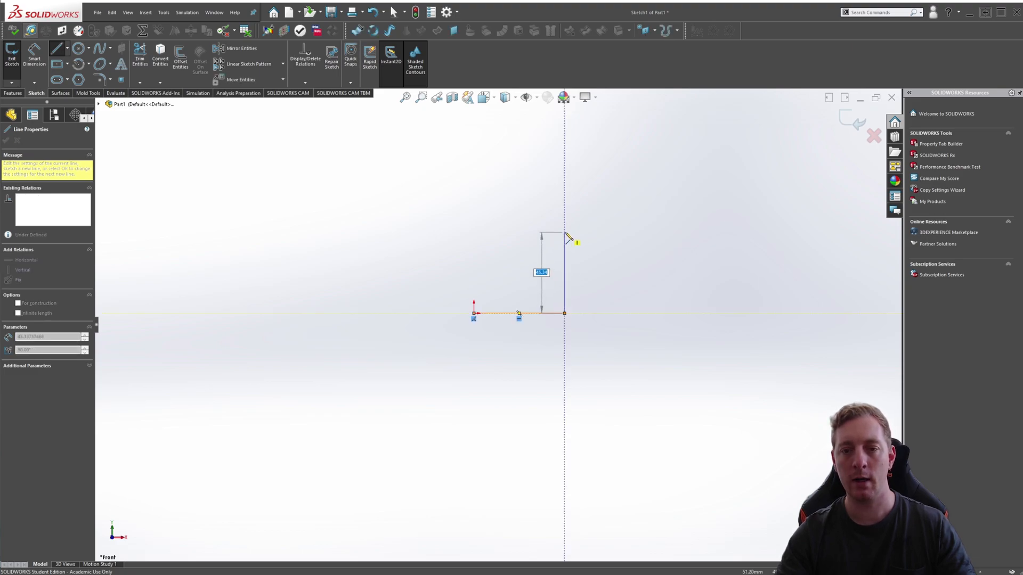
{"action": "left_click", "coordinate": [564, 223]}
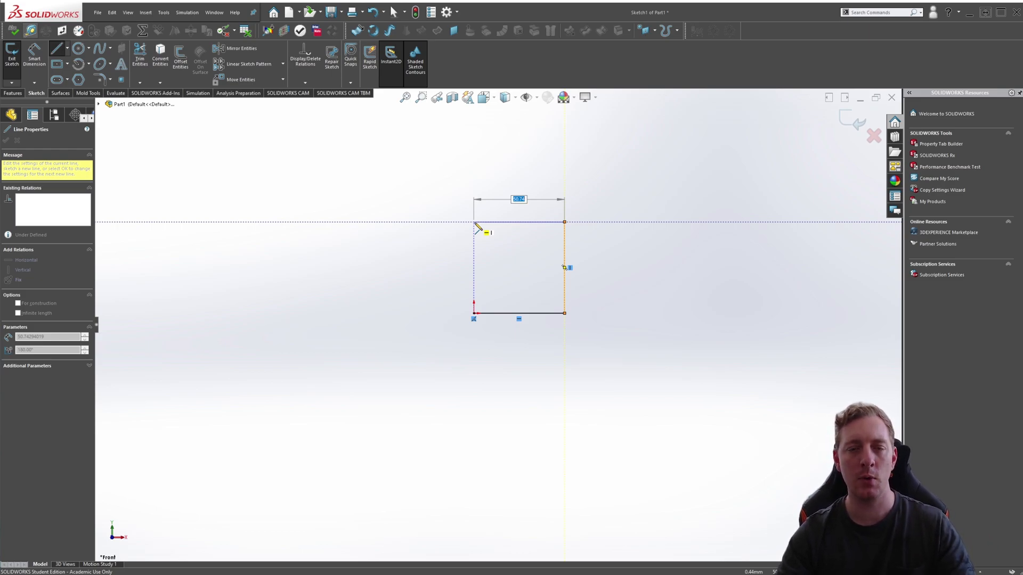
{"action": "left_click", "coordinate": [474, 222]}
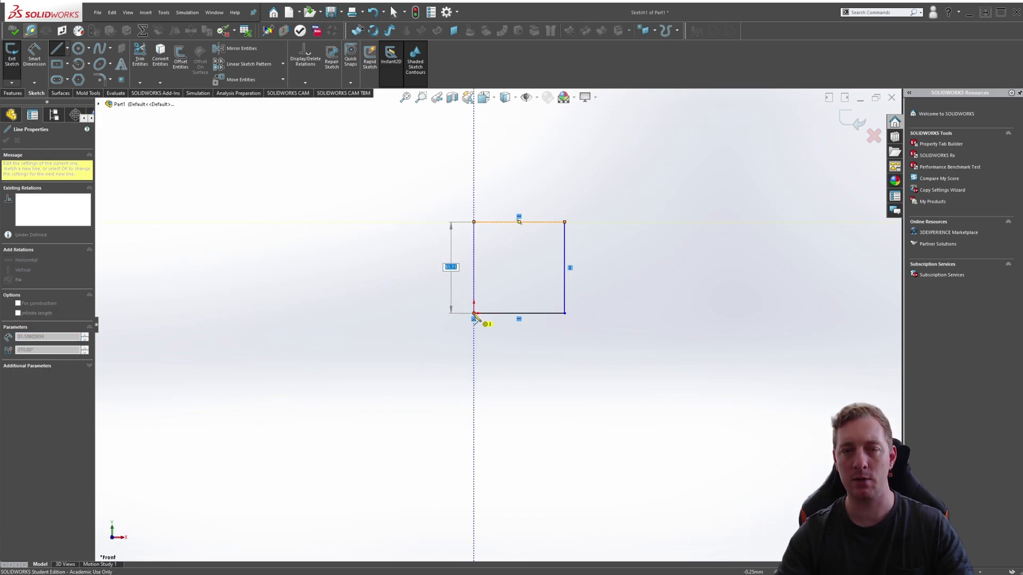
{"action": "left_click", "coordinate": [474, 313]}
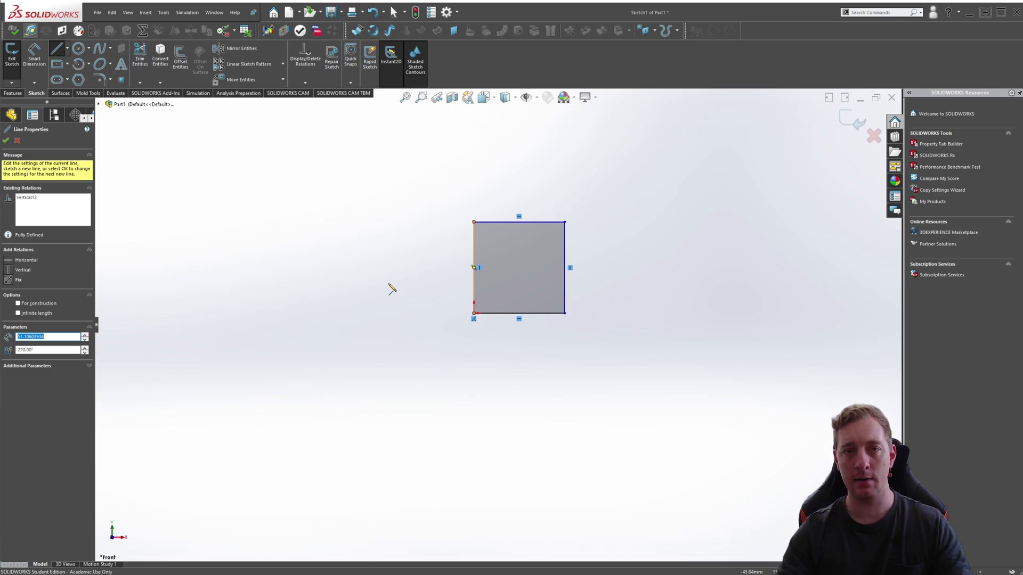
- Draw two corner-to-corner centerlines crossing as an X through the square's middle
{"action": "left_click", "coordinate": [67, 50]}
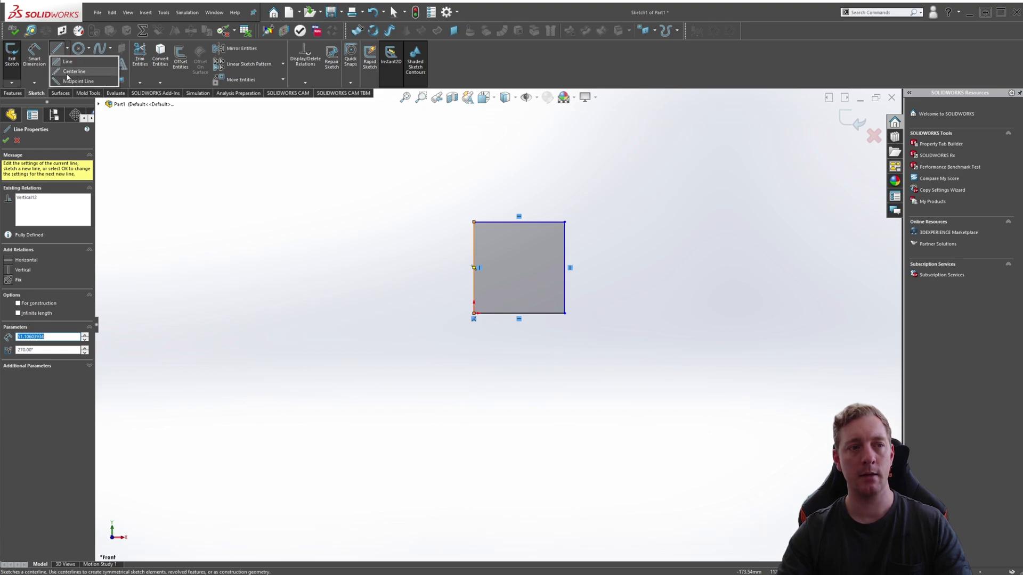
{"action": "left_click", "coordinate": [72, 71]}
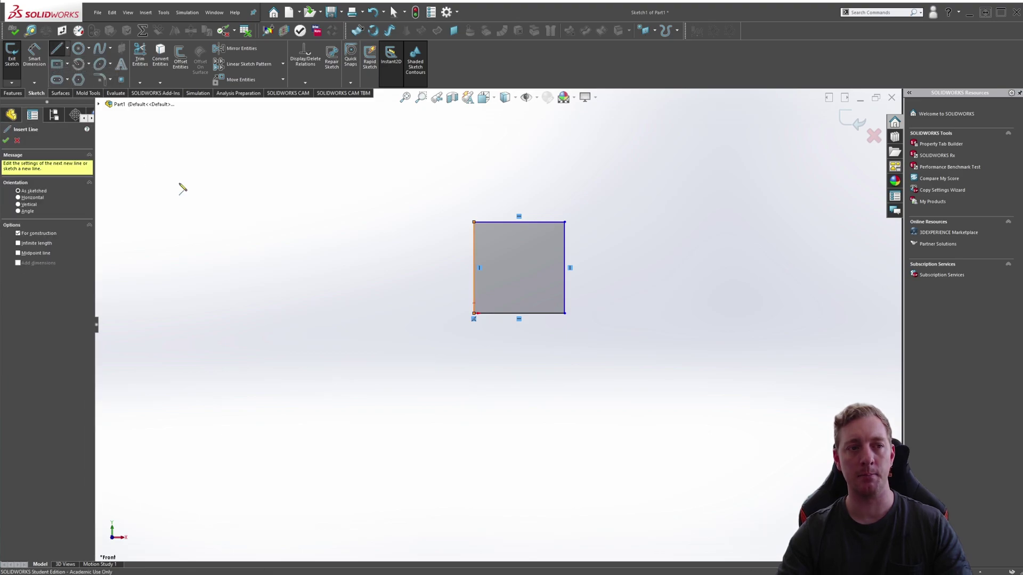
{"action": "left_click", "coordinate": [475, 224]}
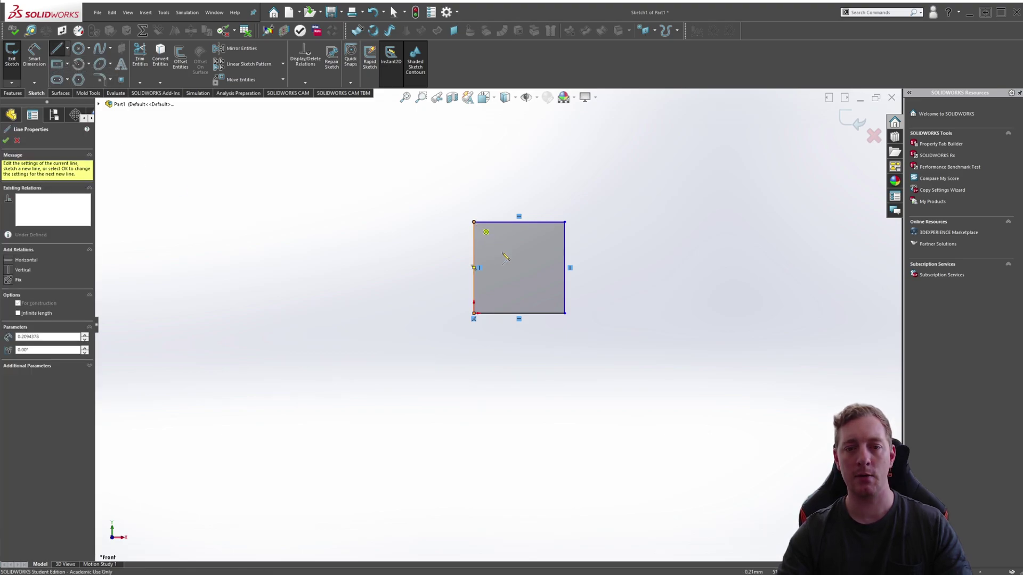
{"action": "left_click", "coordinate": [566, 315]}
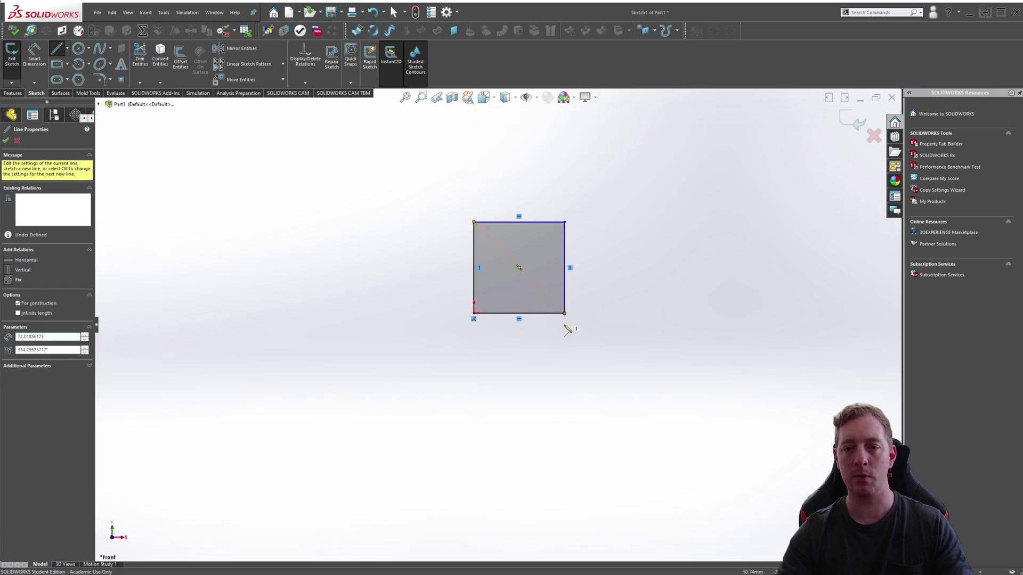
{"action": "left_click", "coordinate": [566, 224]}
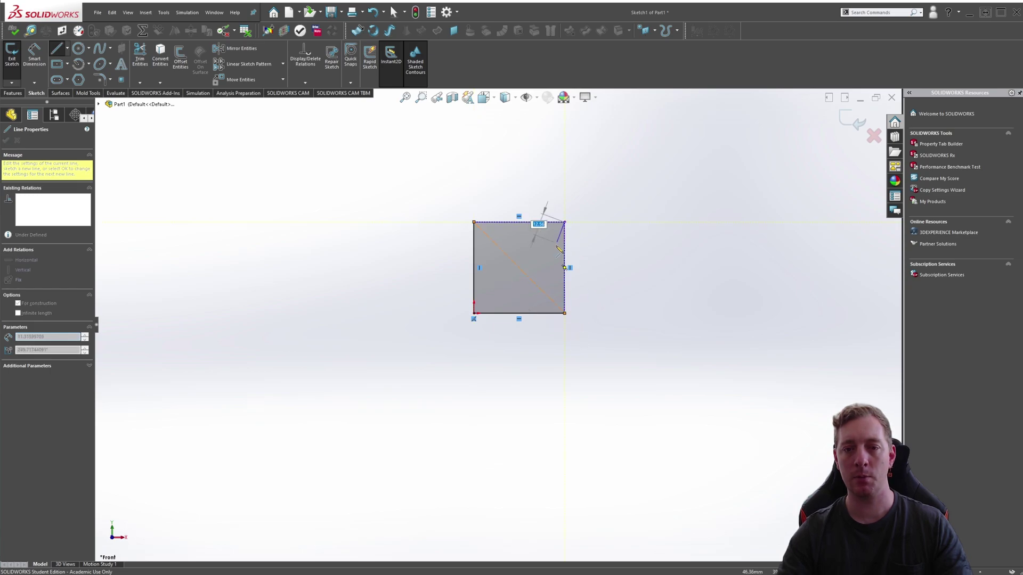
{"action": "left_click", "coordinate": [475, 316]}
{"action": "key", "text": "Escape"}
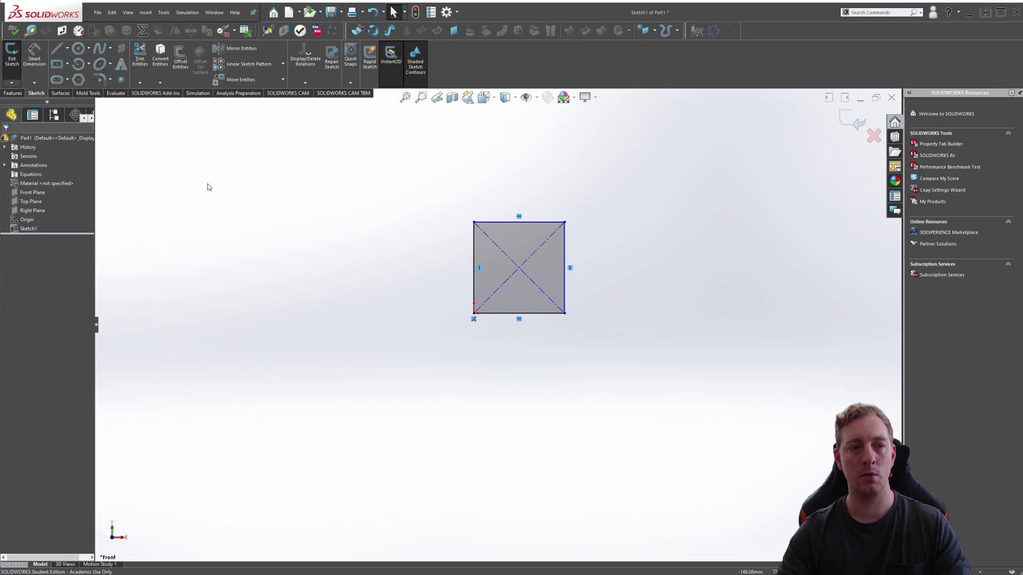
- Dimension a diagonal centerline to 50 mm, resizing the square
{"action": "key", "text": "d"}
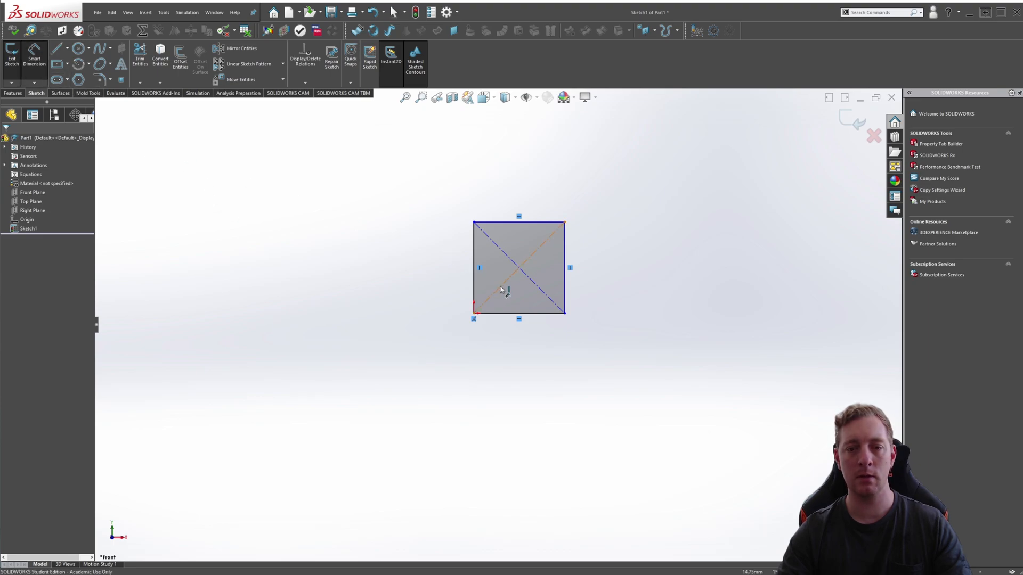
{"action": "left_click", "coordinate": [502, 286]}
{"action": "left_click", "coordinate": [454, 208]}
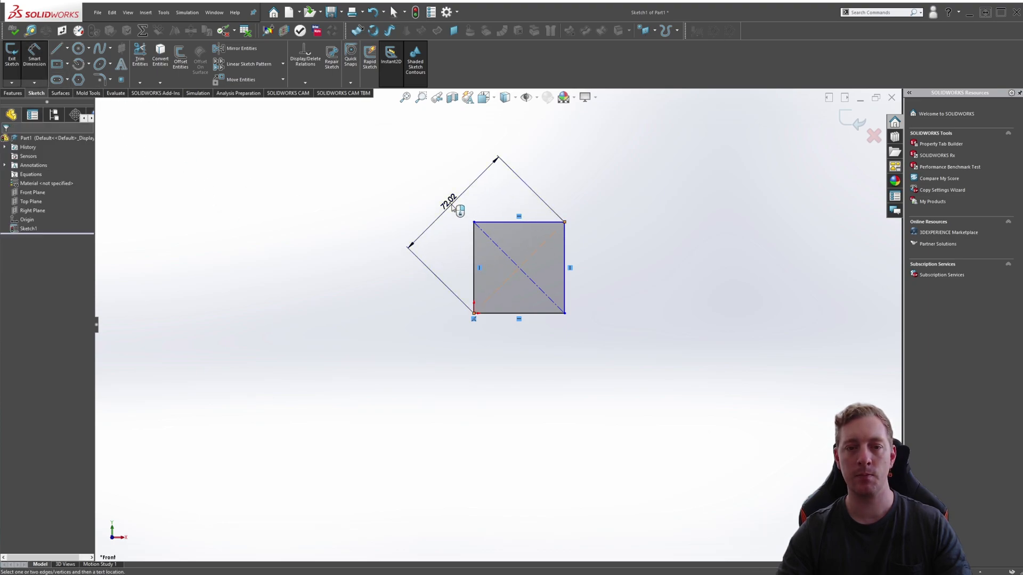
{"action": "type", "text": "50"}
{"action": "key", "text": "Return"}
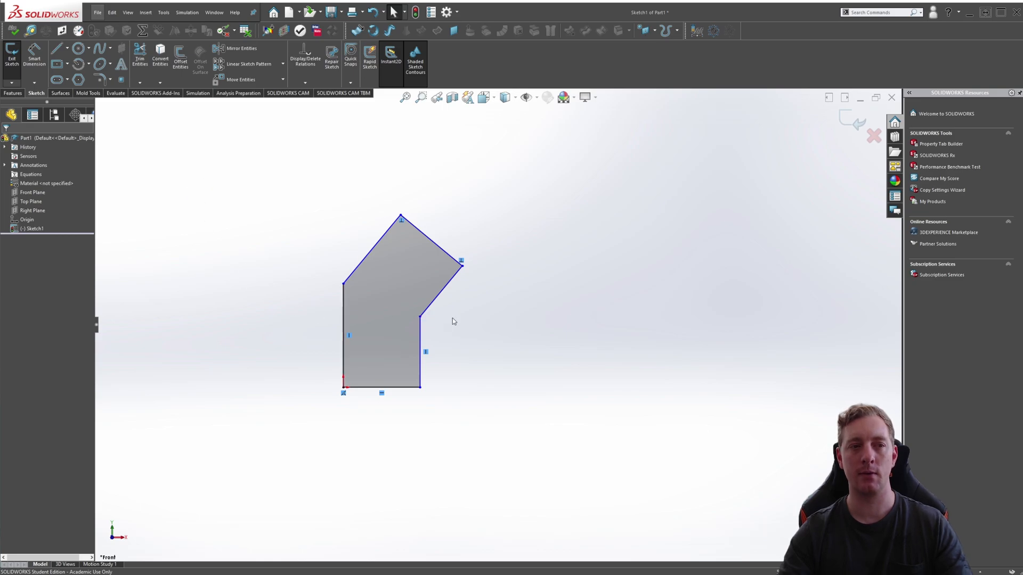
- Draw a short horizontal base line to the right of the bent profile for a second shape
{"action": "right_click", "coordinate": [521, 280]}
{"action": "mouse_move", "coordinate": [551, 305]}
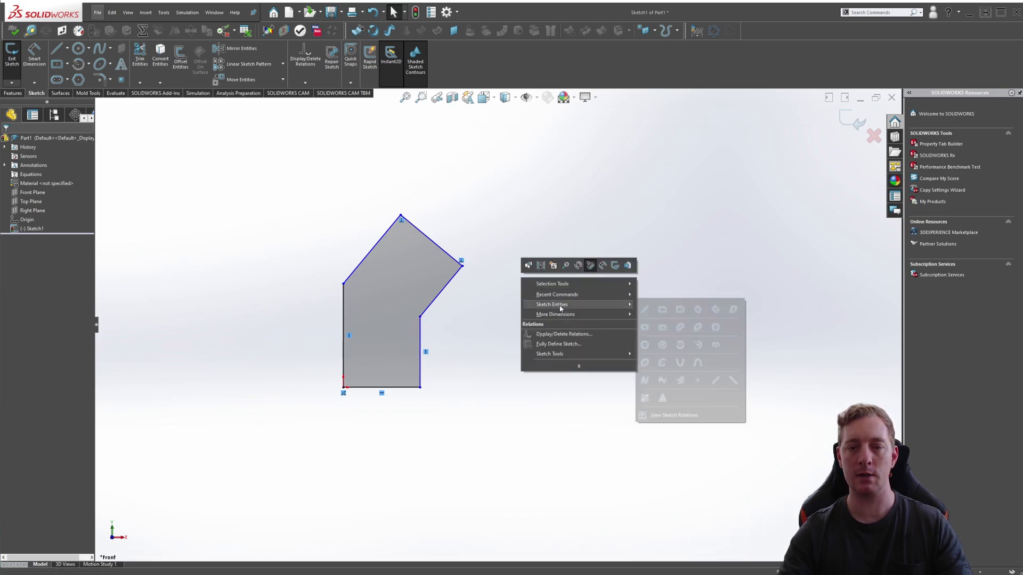
{"action": "left_click", "coordinate": [649, 311]}
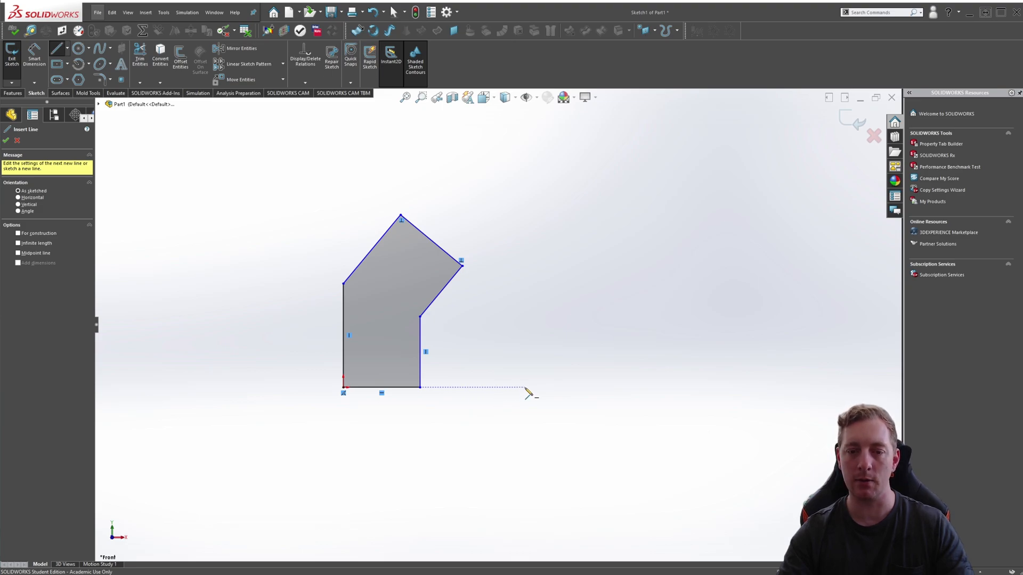
{"action": "left_click", "coordinate": [526, 388]}
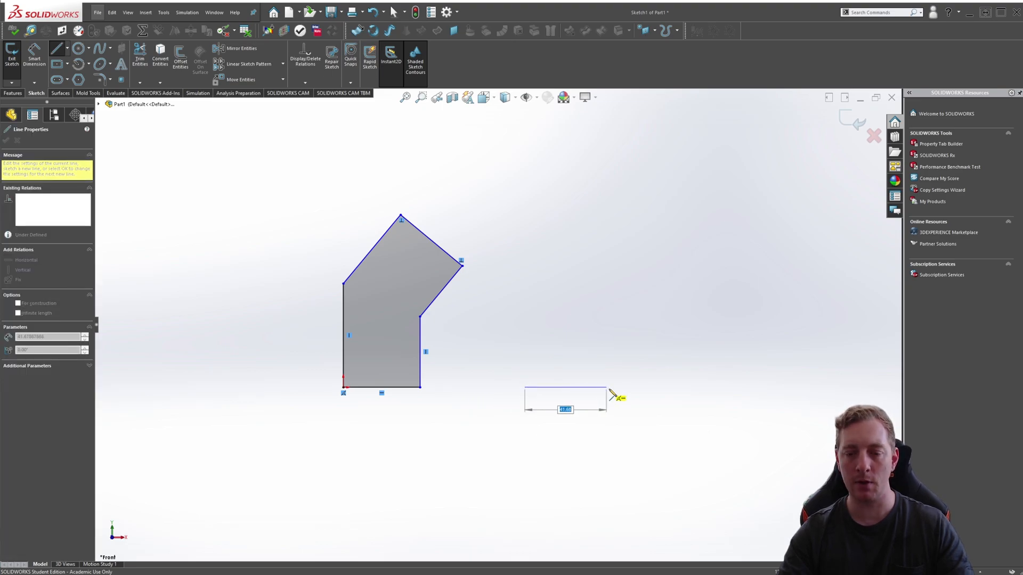
{"action": "left_click", "coordinate": [610, 389]}
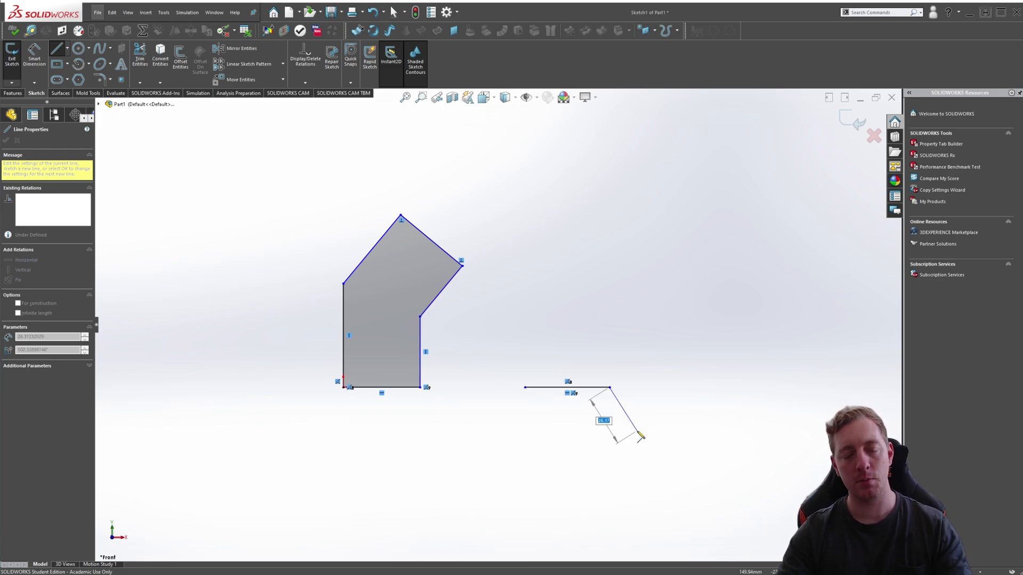
{"action": "key", "text": "Escape"}
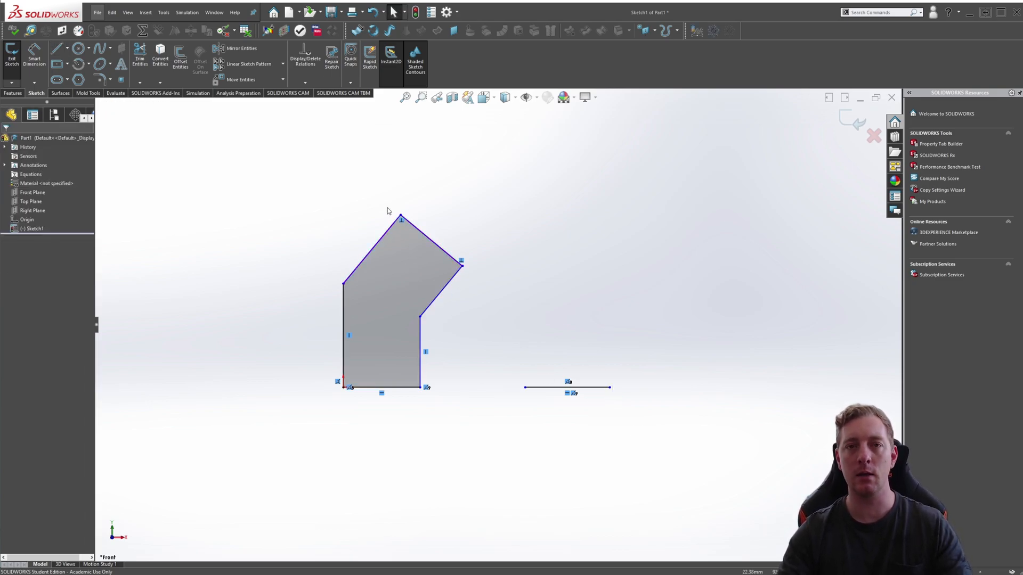
{"action": "left_click", "coordinate": [57, 49]}
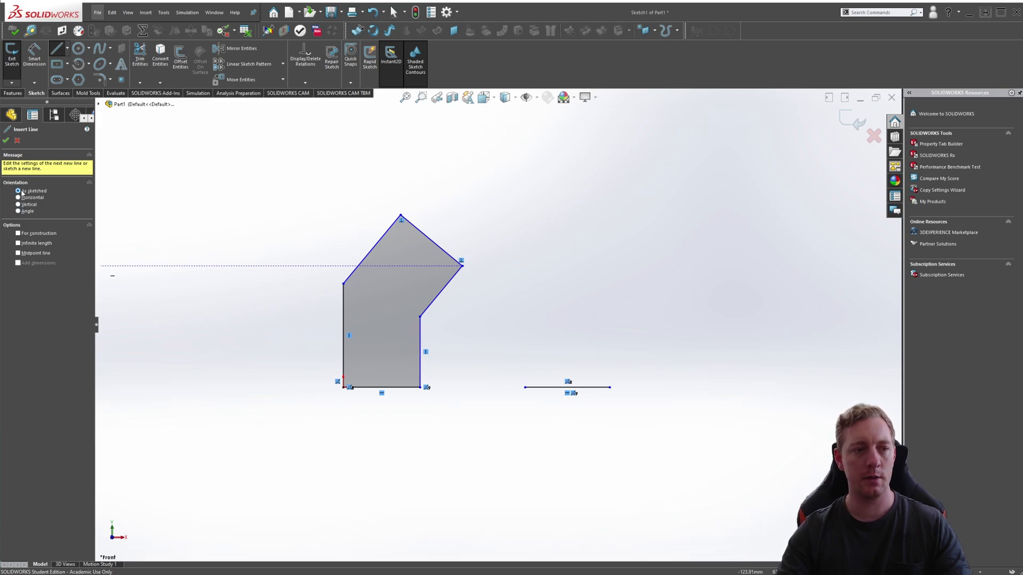
{"action": "left_click", "coordinate": [610, 388]}
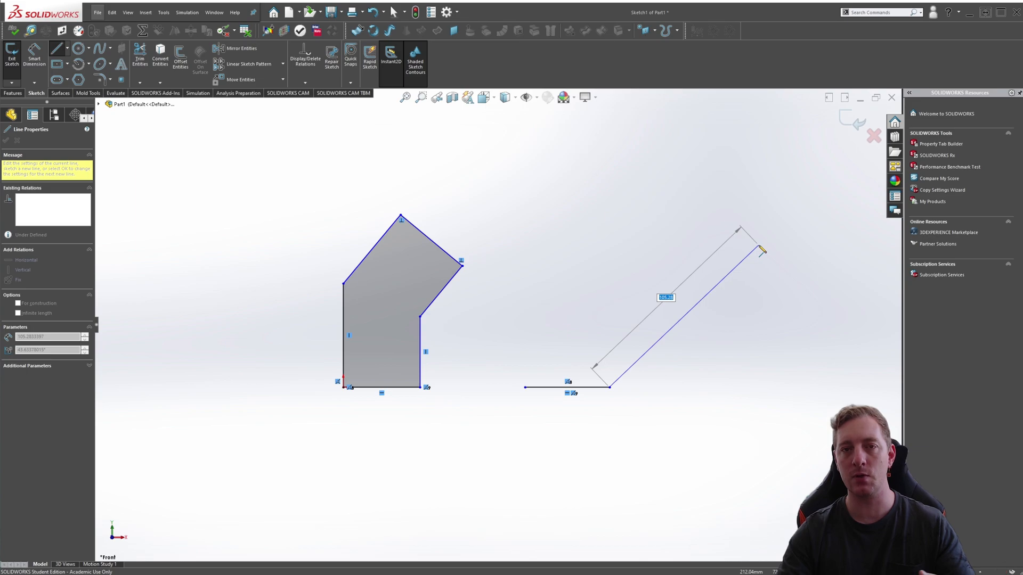
{"action": "left_click", "coordinate": [758, 246]}
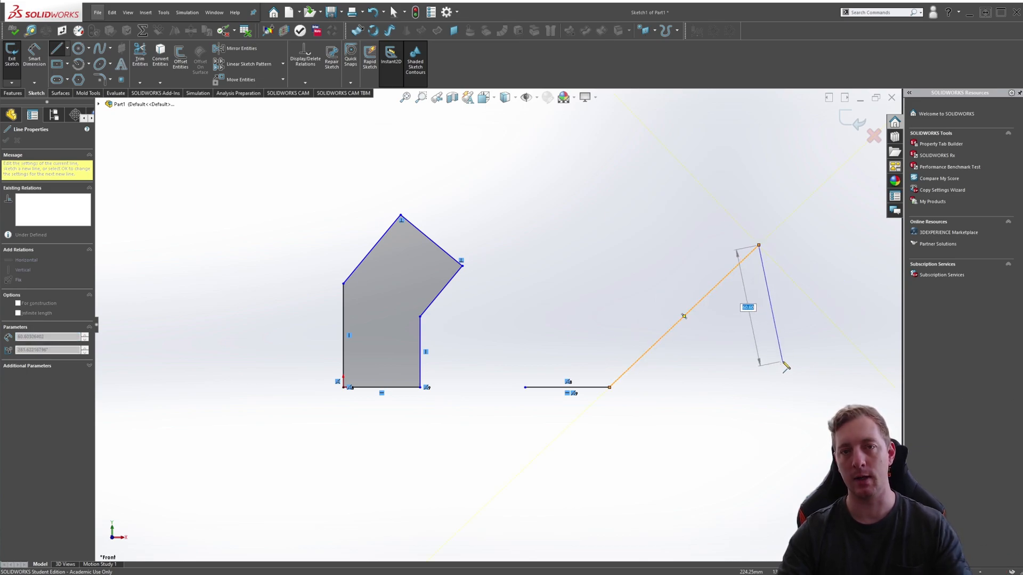
{"action": "key", "text": "Escape"}
{"action": "key", "text": "ctrl+z"}
{"action": "key", "text": "s"}
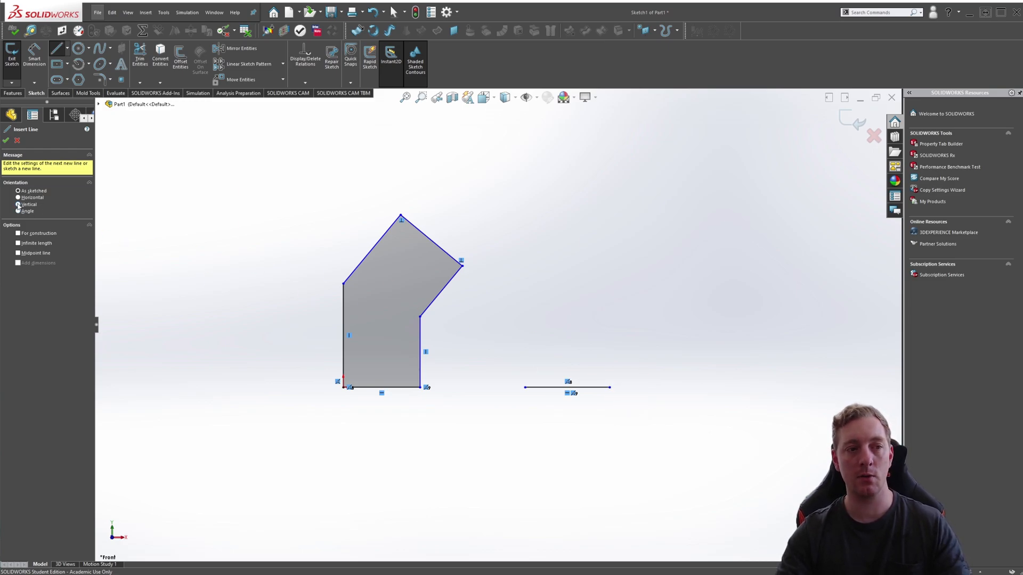
- Add vertical sides rising from both ends of the right profile's base line
{"action": "left_click", "coordinate": [18, 205]}
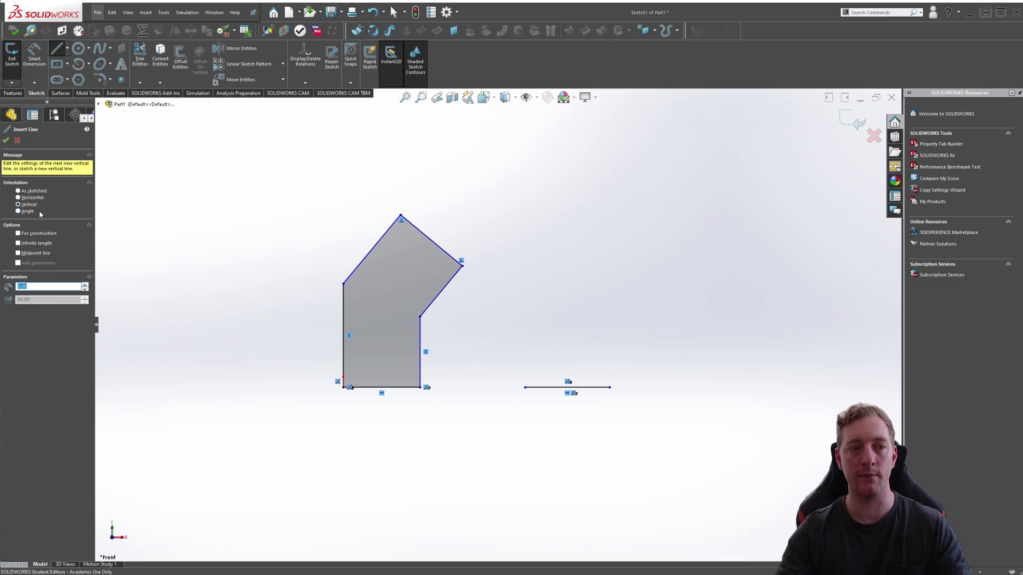
{"action": "left_click", "coordinate": [617, 394]}
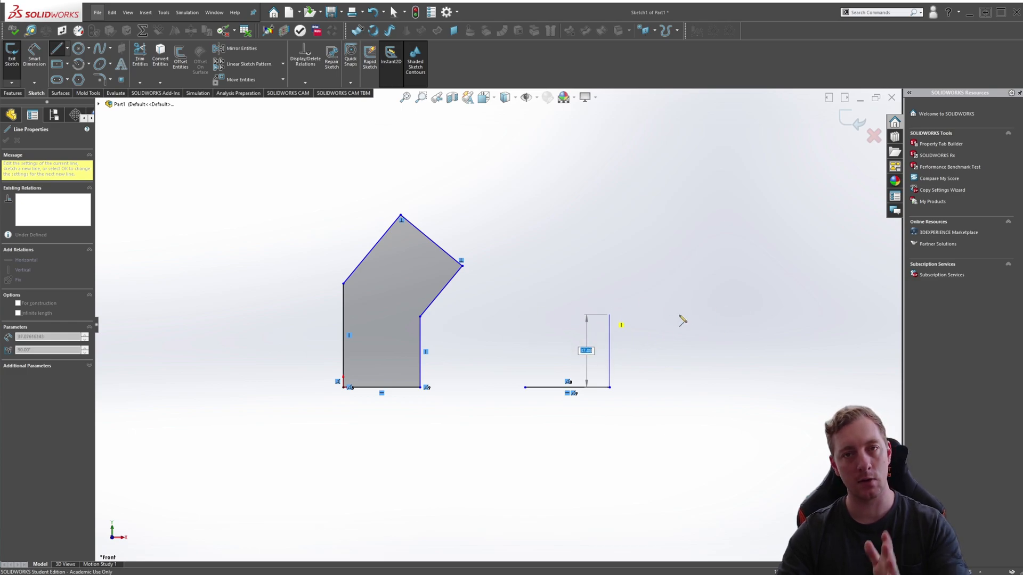
{"action": "left_click", "coordinate": [670, 312]}
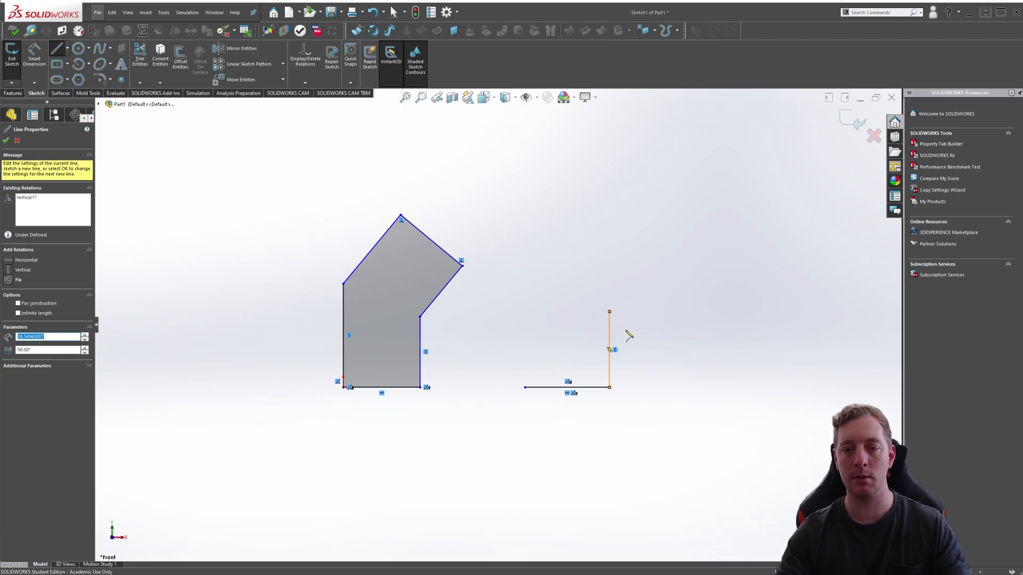
{"action": "left_click", "coordinate": [526, 390]}
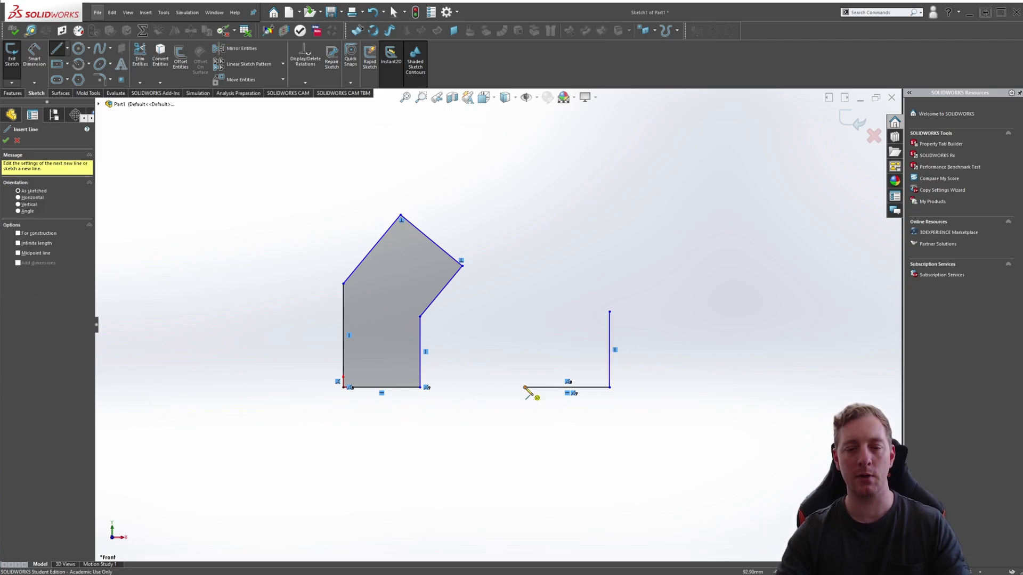
{"action": "left_click", "coordinate": [527, 390]}
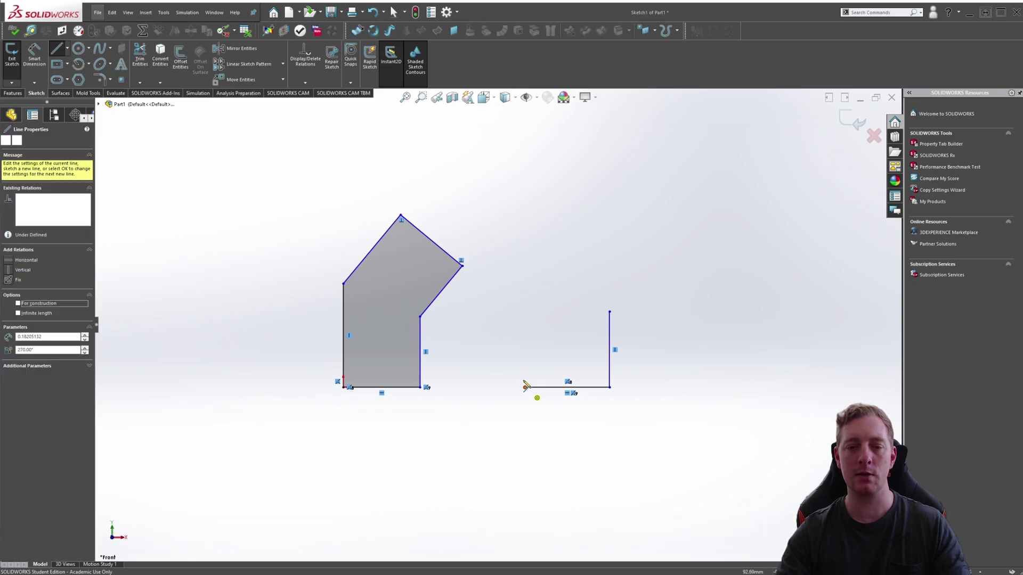
{"action": "left_click", "coordinate": [525, 300]}
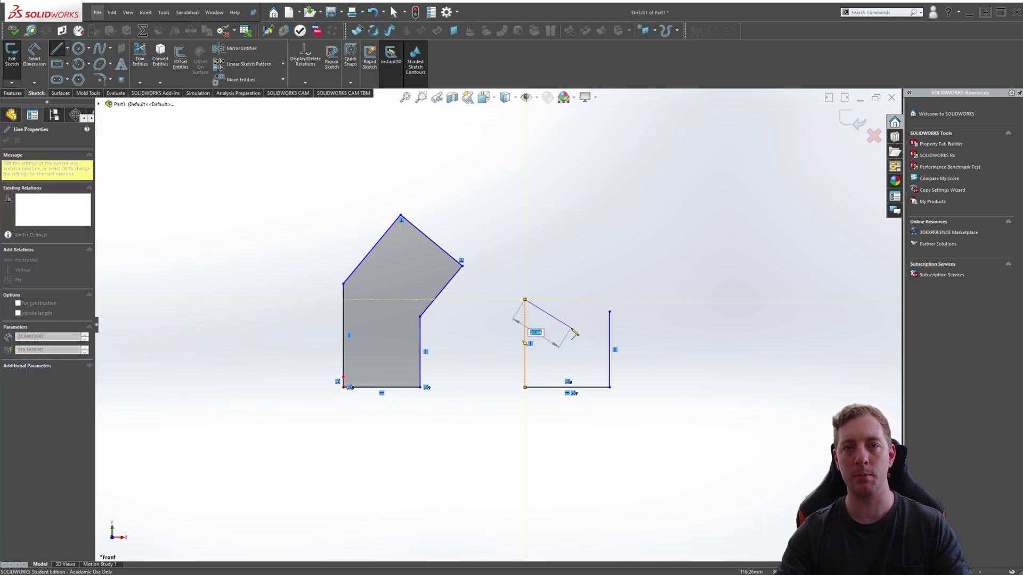
{"action": "key", "text": "Escape"}
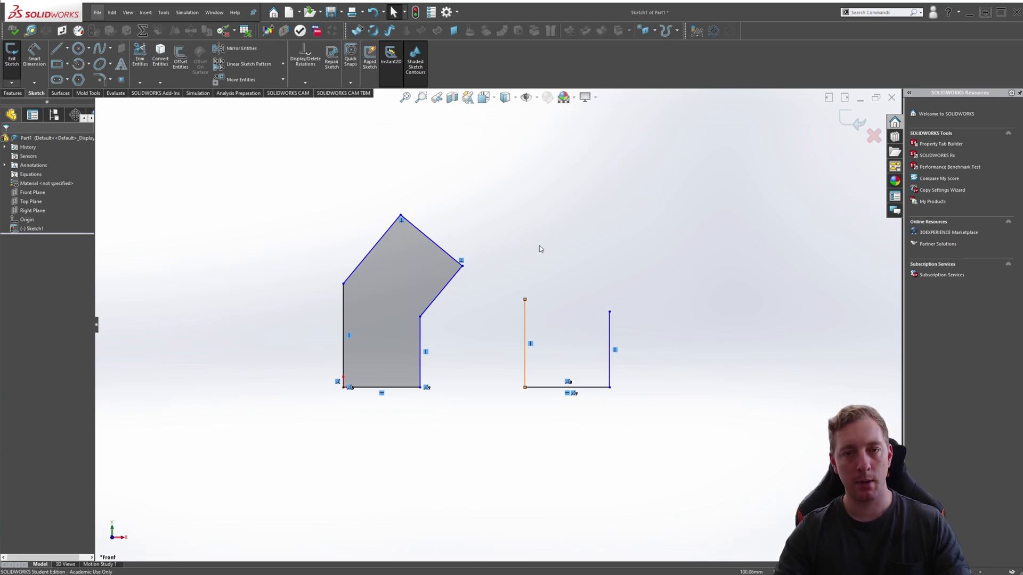
- Draw the angled top from the left side up to an apex and down, closing the right profile
{"action": "key", "text": "s"}
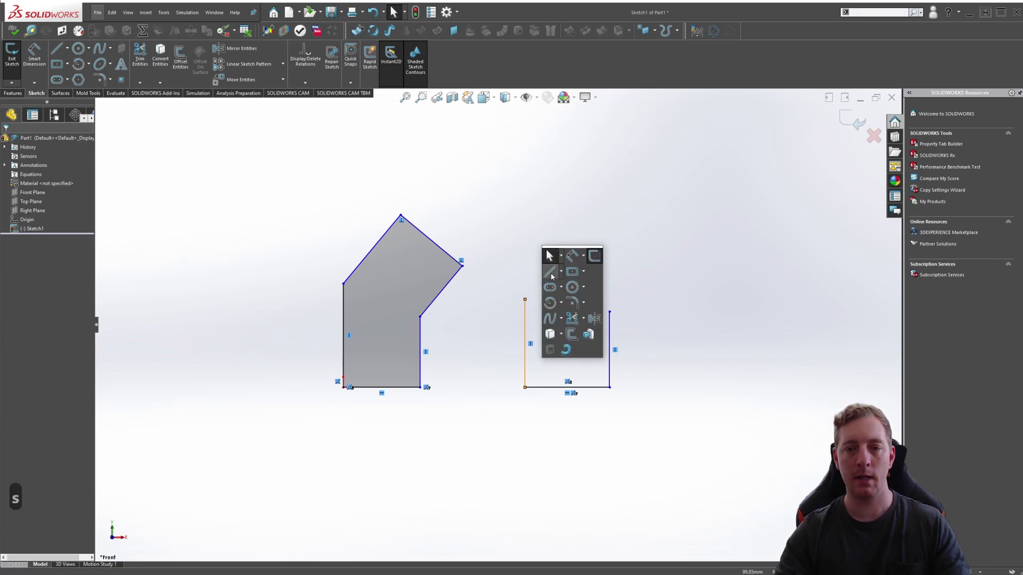
{"action": "left_click", "coordinate": [551, 273]}
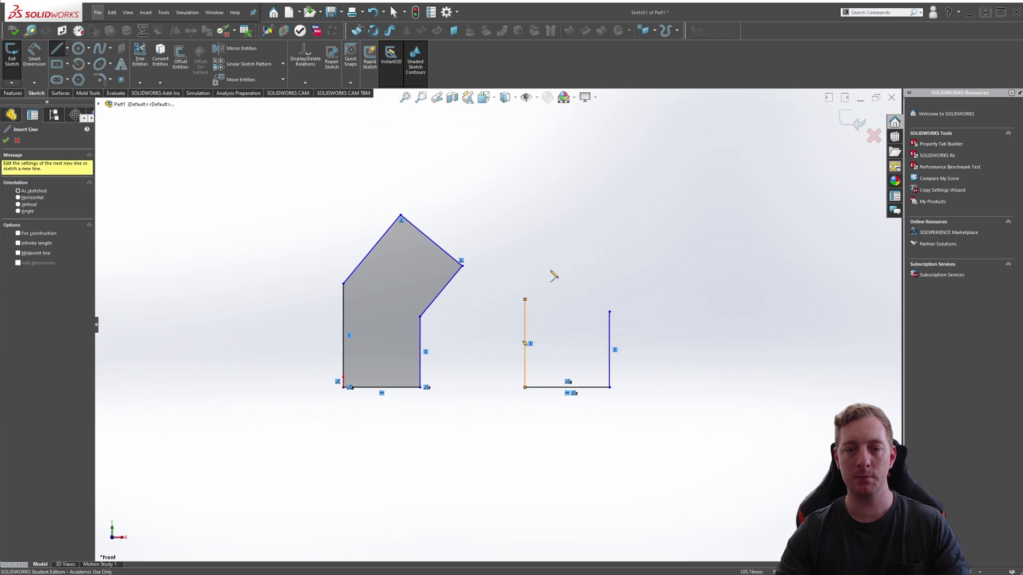
{"action": "left_click", "coordinate": [524, 300]}
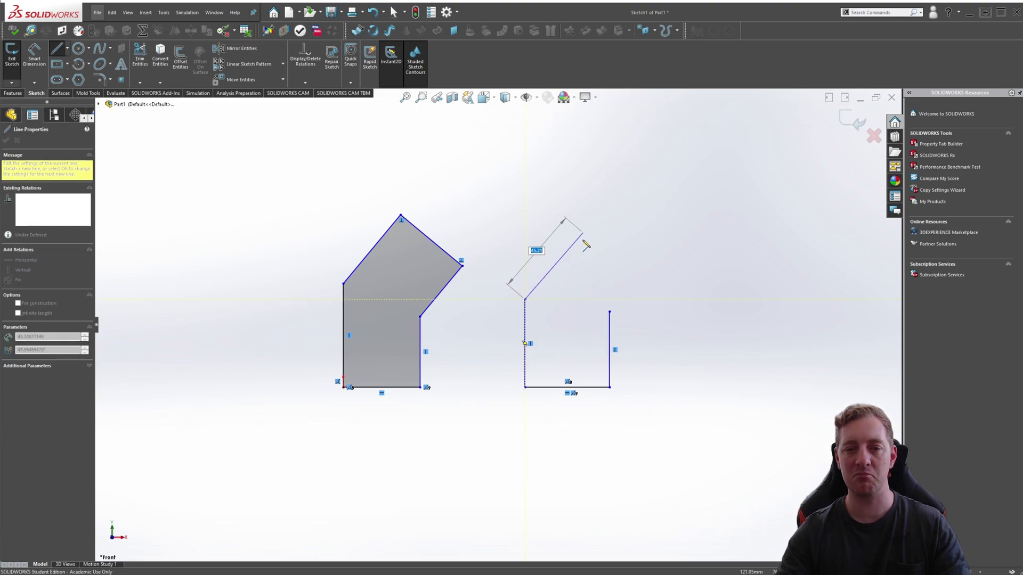
{"action": "left_click", "coordinate": [585, 234]}
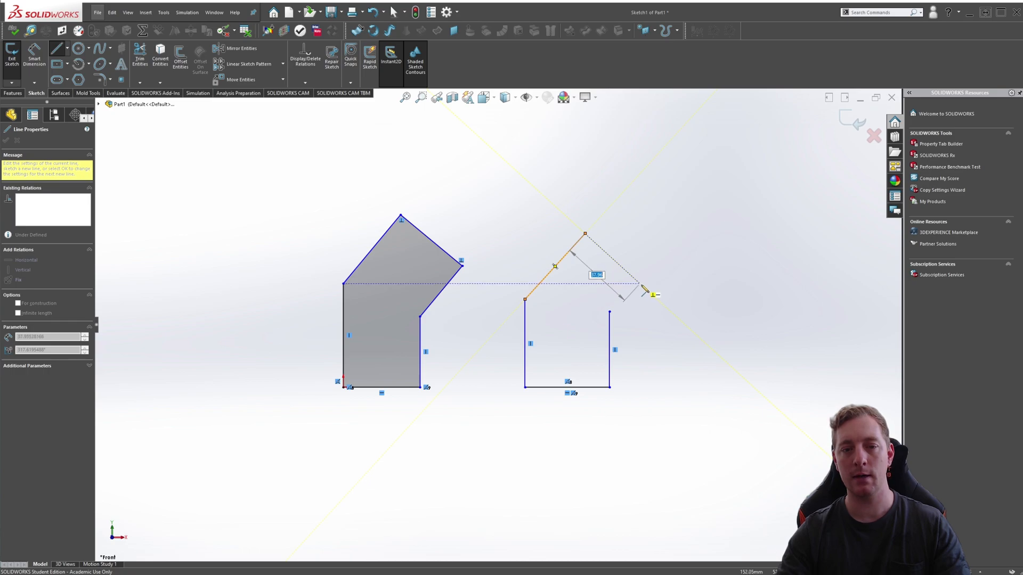
{"action": "left_click", "coordinate": [645, 287]}
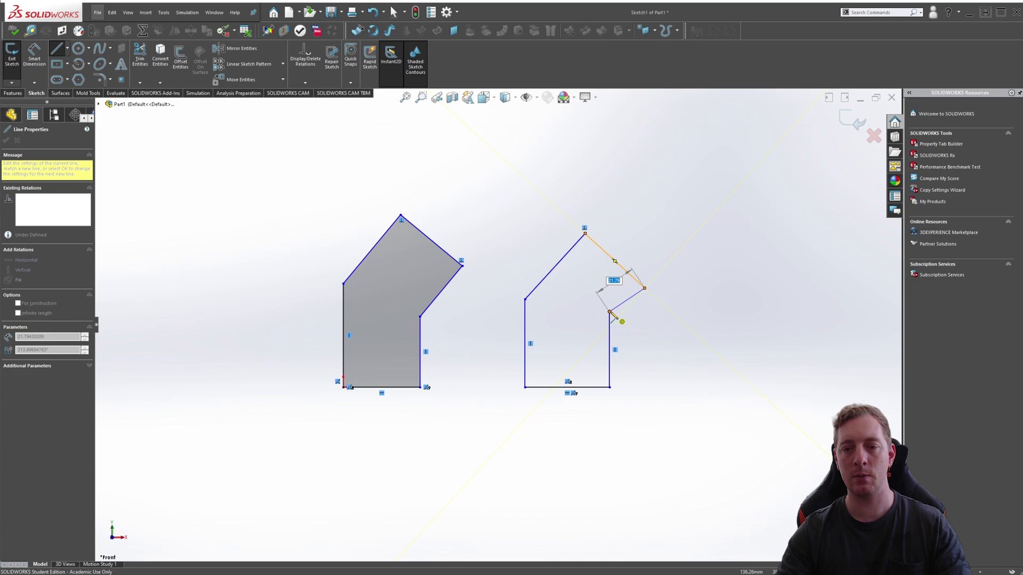
{"action": "left_click", "coordinate": [610, 313]}
{"action": "key", "text": "Escape"}
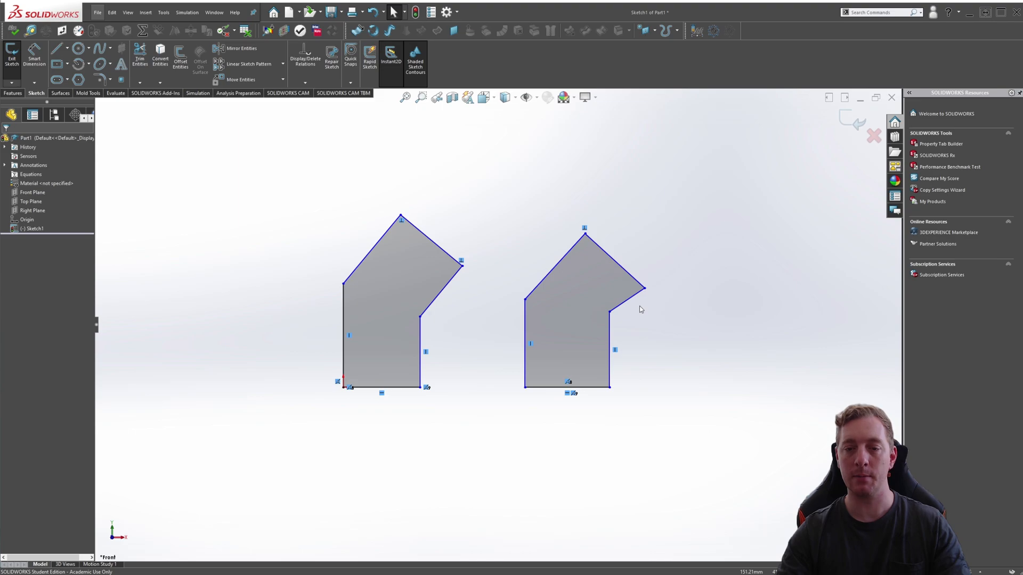
- Apply a Perpendicular relation between the right profile's two upper angled edges
{"action": "left_click", "coordinate": [631, 274]}
{"action": "left_click", "coordinate": [630, 298], "text": "ctrl"}
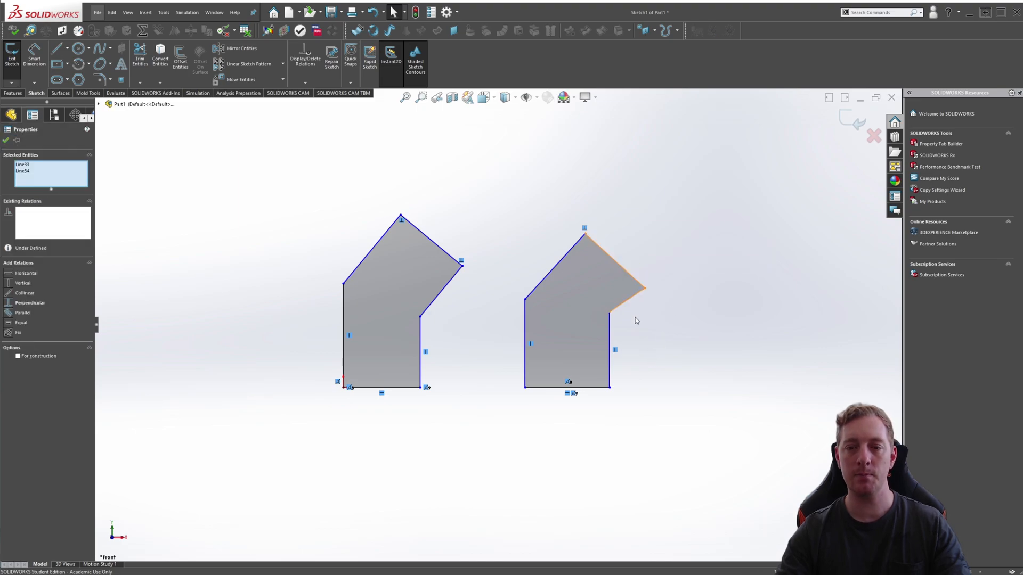
{"action": "left_click", "coordinate": [689, 234]}
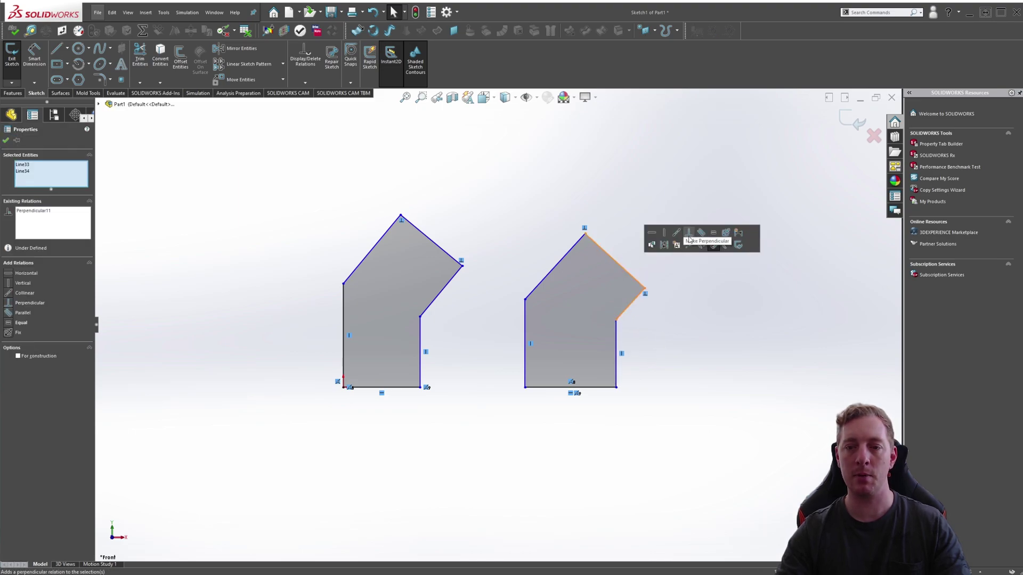
{"action": "left_click", "coordinate": [697, 347]}
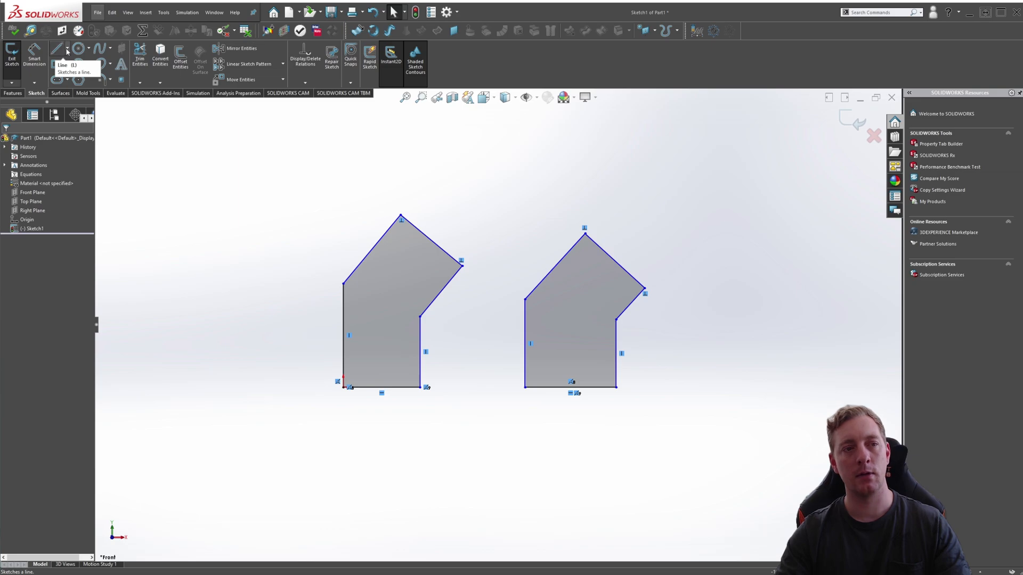
- Draw a centerline across the left profile's bend, from bend vertex to inner corner
{"action": "left_click", "coordinate": [69, 52]}
{"action": "left_click", "coordinate": [68, 77]}
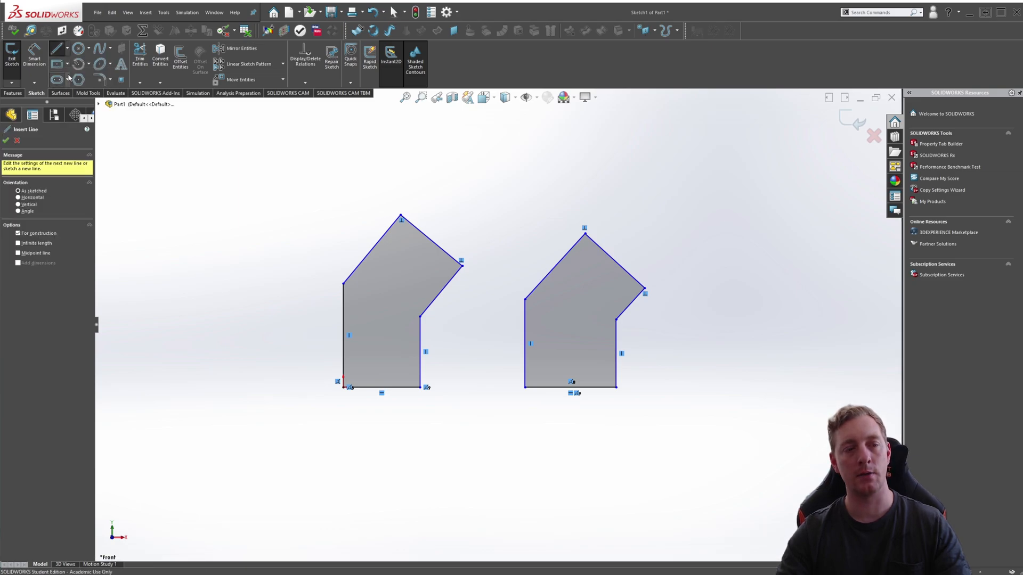
{"action": "left_click", "coordinate": [343, 285]}
{"action": "left_click", "coordinate": [419, 316]}
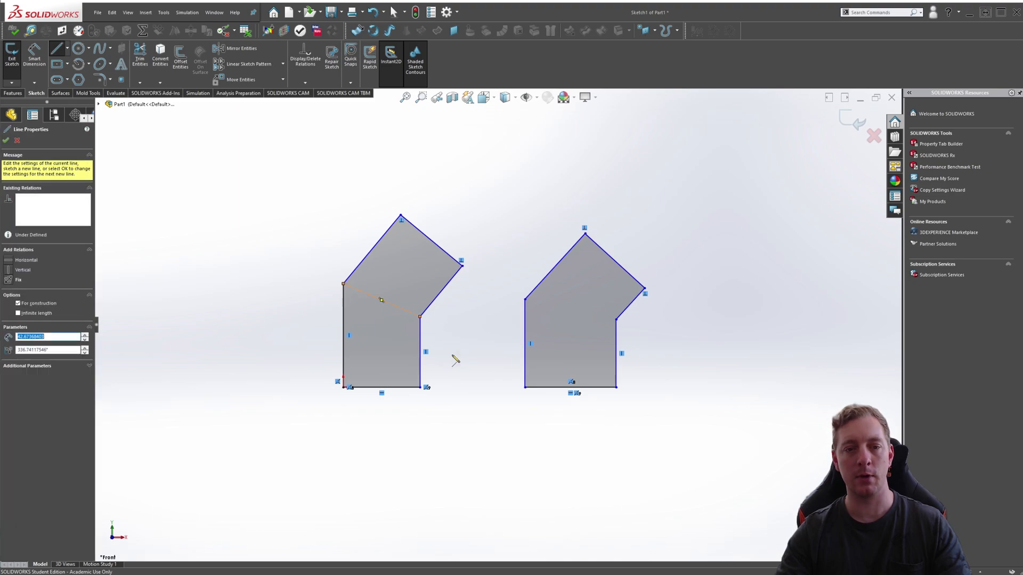
{"action": "key", "text": "Escape"}
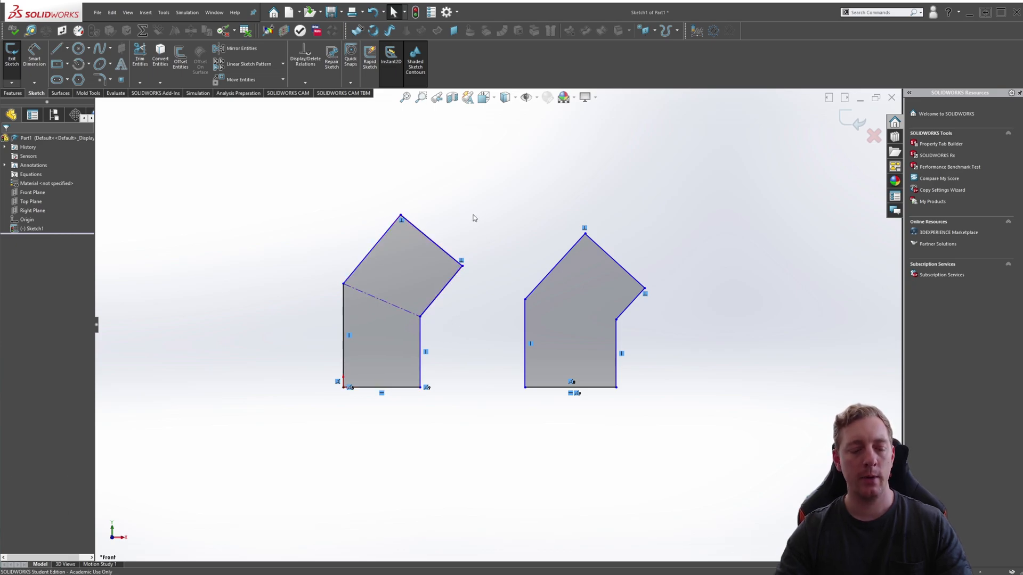
- Draw a centerline from the left profile's top-edge midpoint to the bend line's midpoint
{"action": "key", "text": "s"}
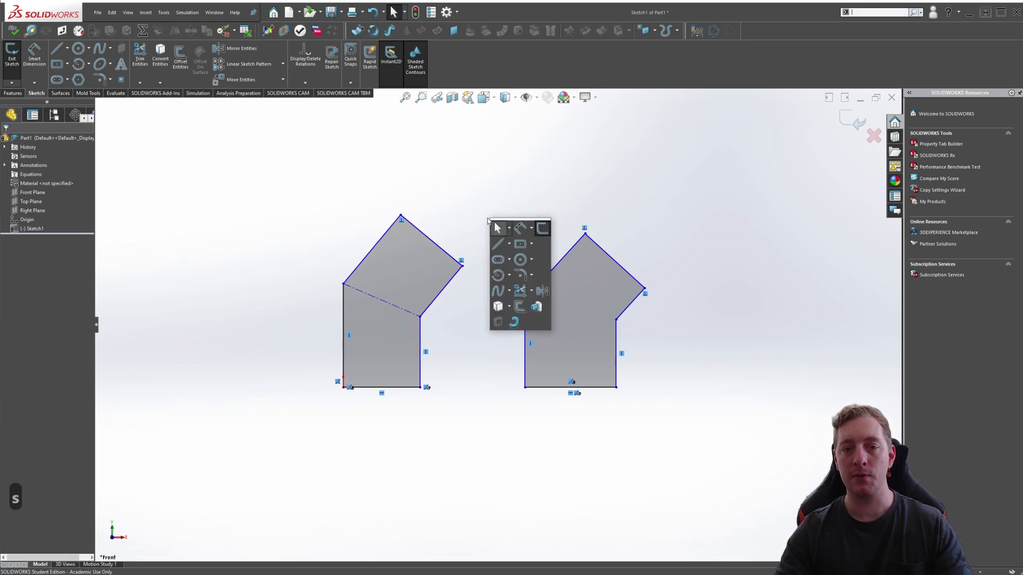
{"action": "left_click", "coordinate": [509, 246]}
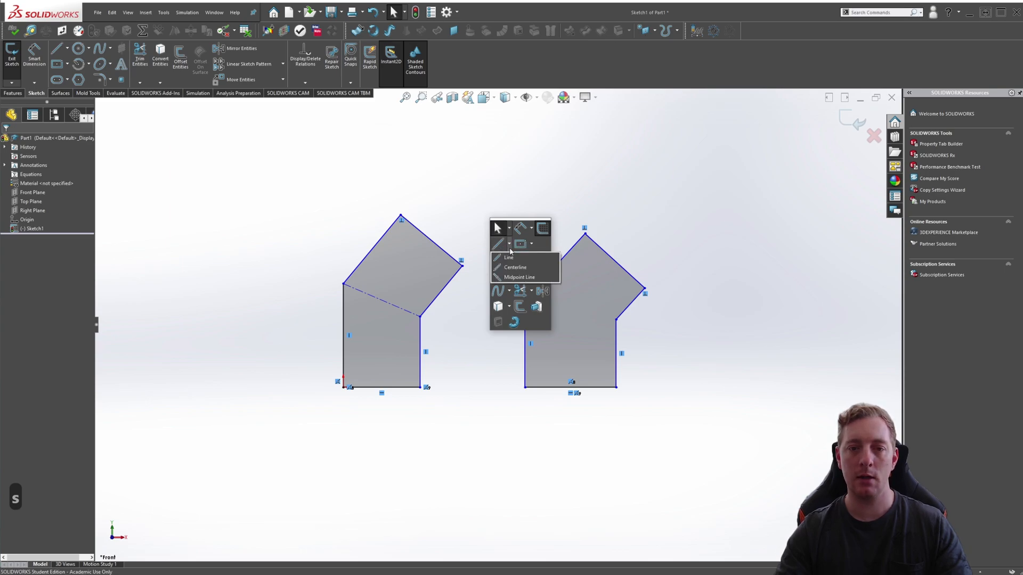
{"action": "left_click", "coordinate": [516, 268]}
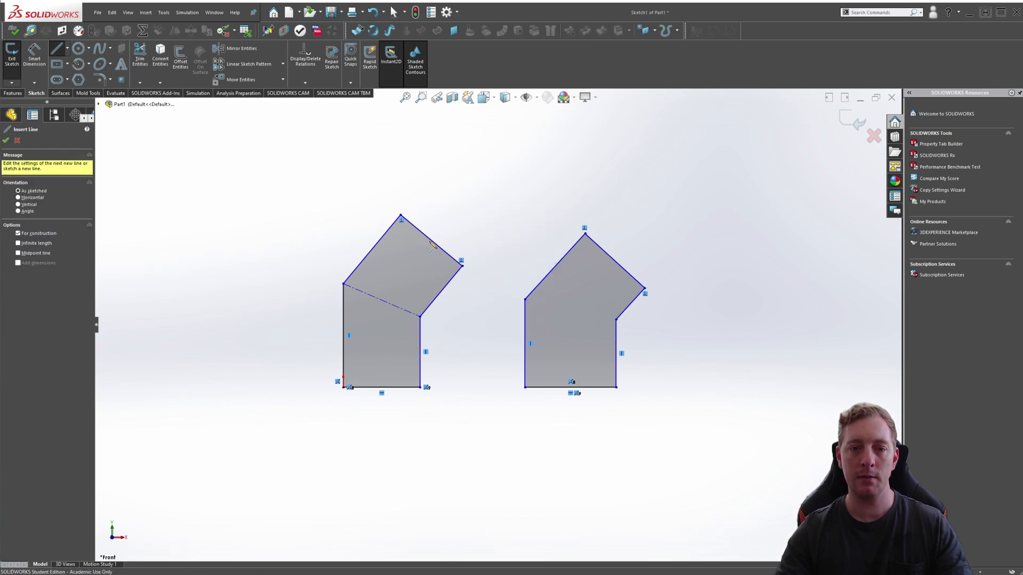
{"action": "left_click", "coordinate": [432, 241]}
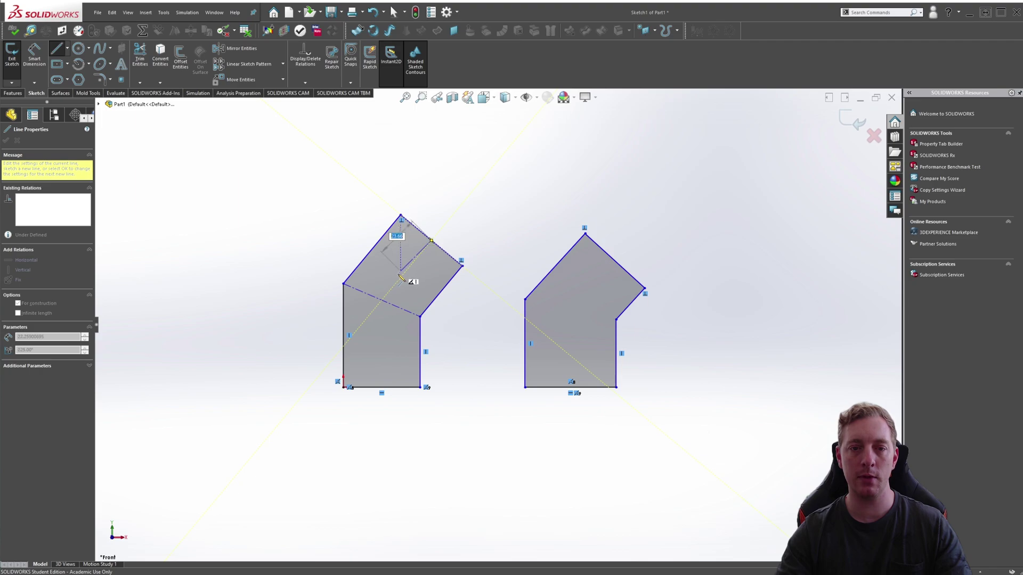
{"action": "left_click", "coordinate": [382, 298]}
{"action": "key", "text": "Escape"}
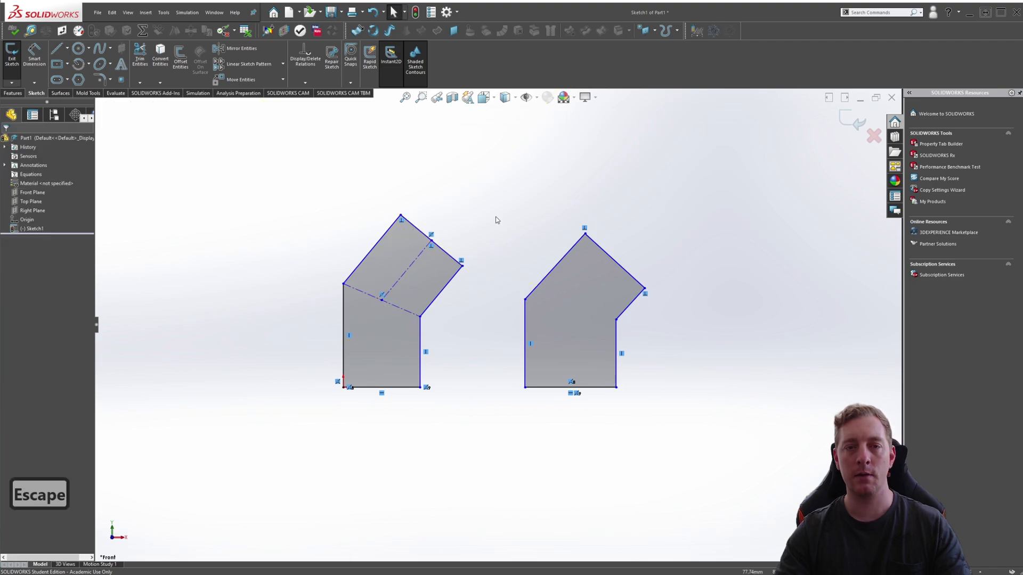
- Draw a vertical construction line from the bend midpoint down to the bottom edge's midpoint
{"action": "right_click", "coordinate": [480, 200]}
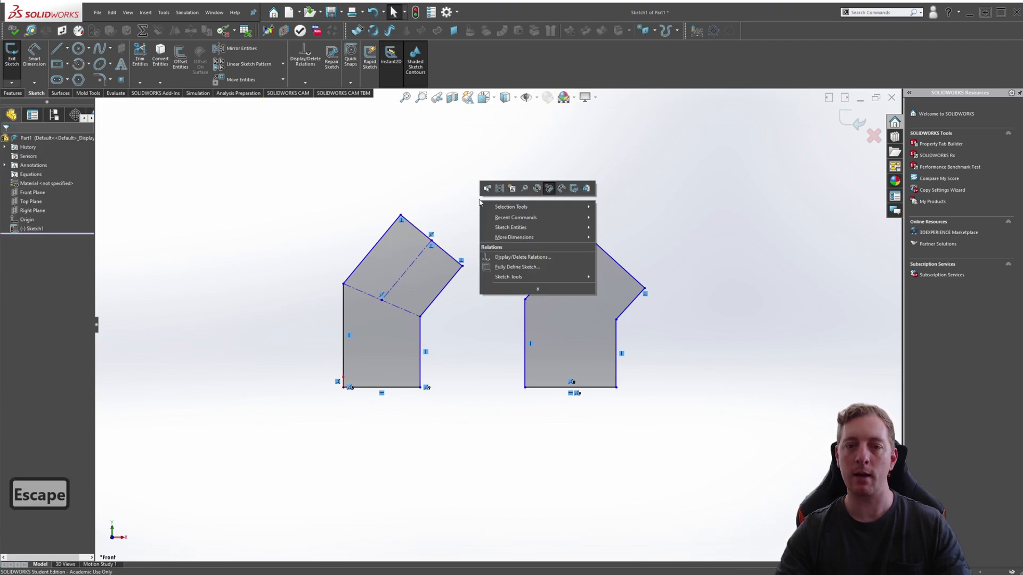
{"action": "mouse_move", "coordinate": [511, 227]}
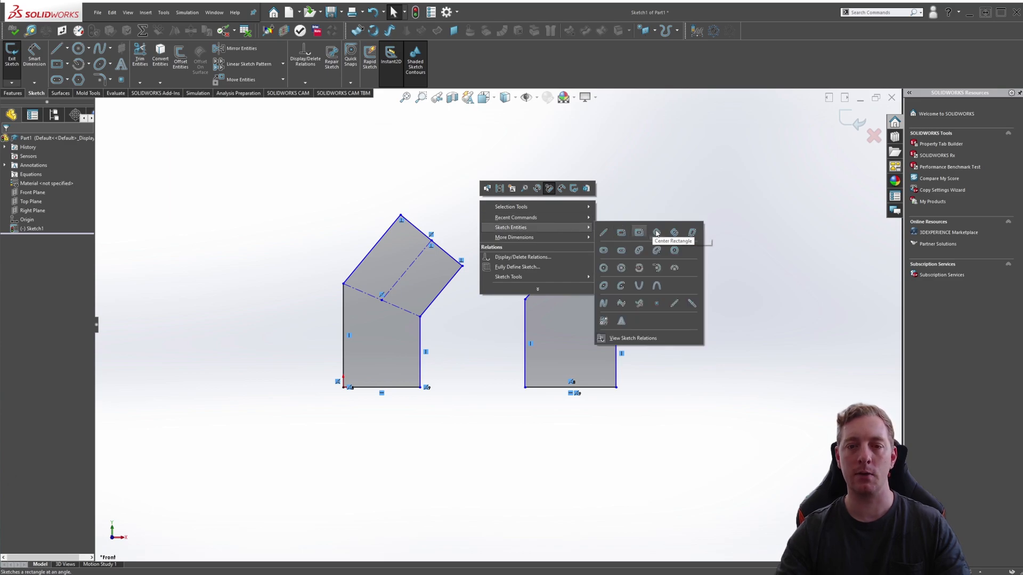
{"action": "left_click", "coordinate": [673, 304]}
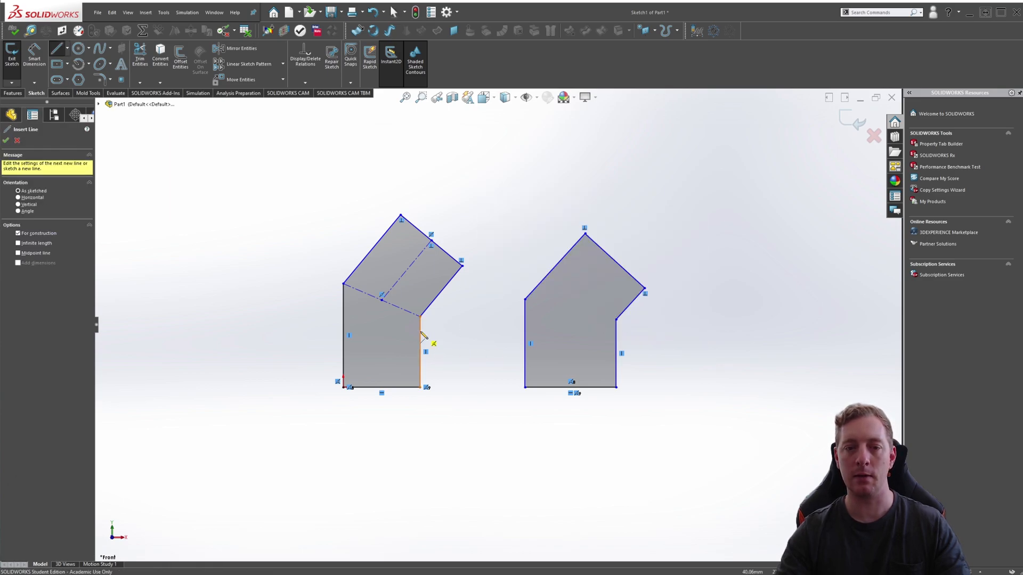
{"action": "left_click", "coordinate": [382, 297]}
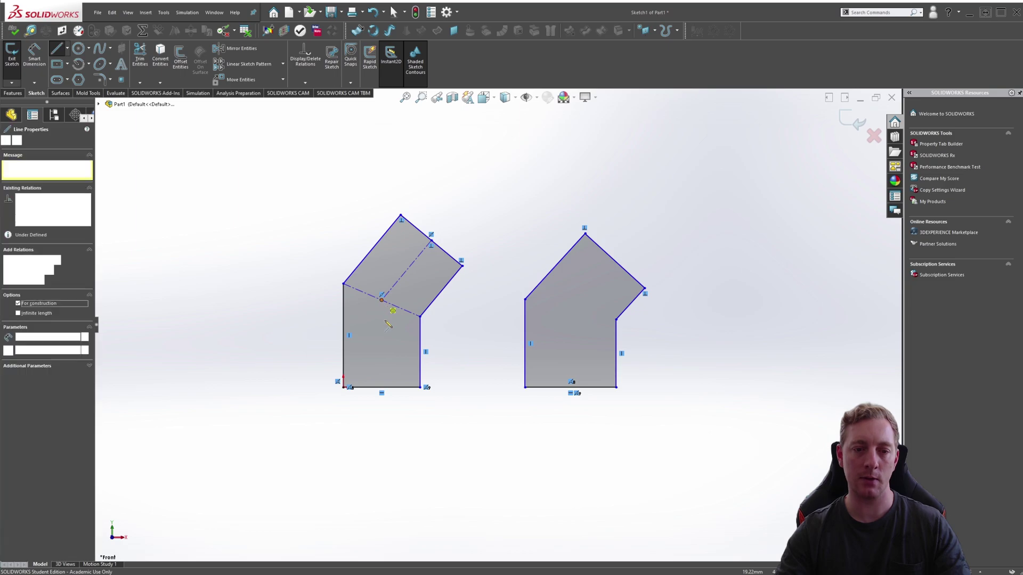
{"action": "left_click", "coordinate": [383, 389]}
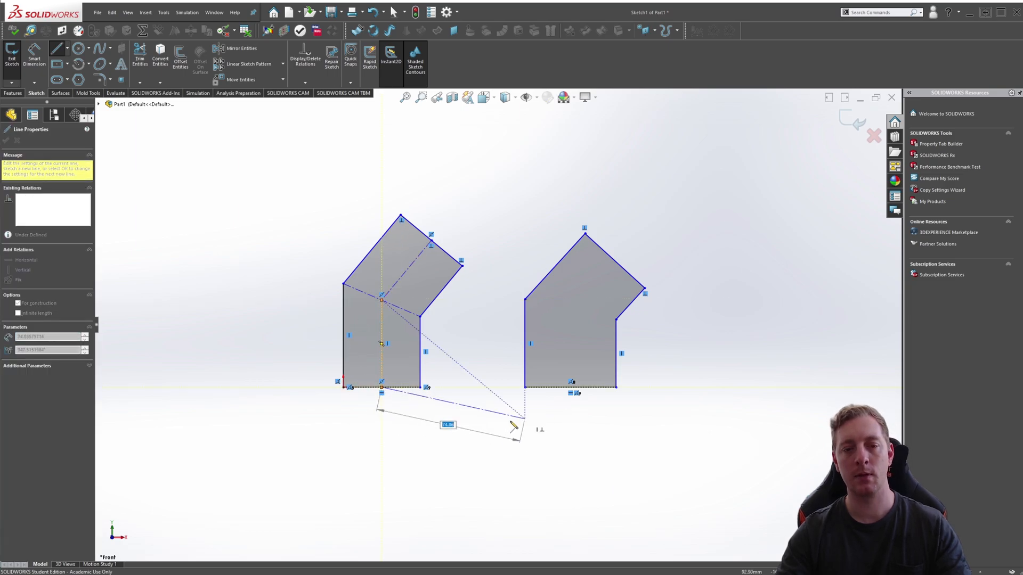
{"action": "key", "text": "Escape"}
{"action": "key", "text": "f"}
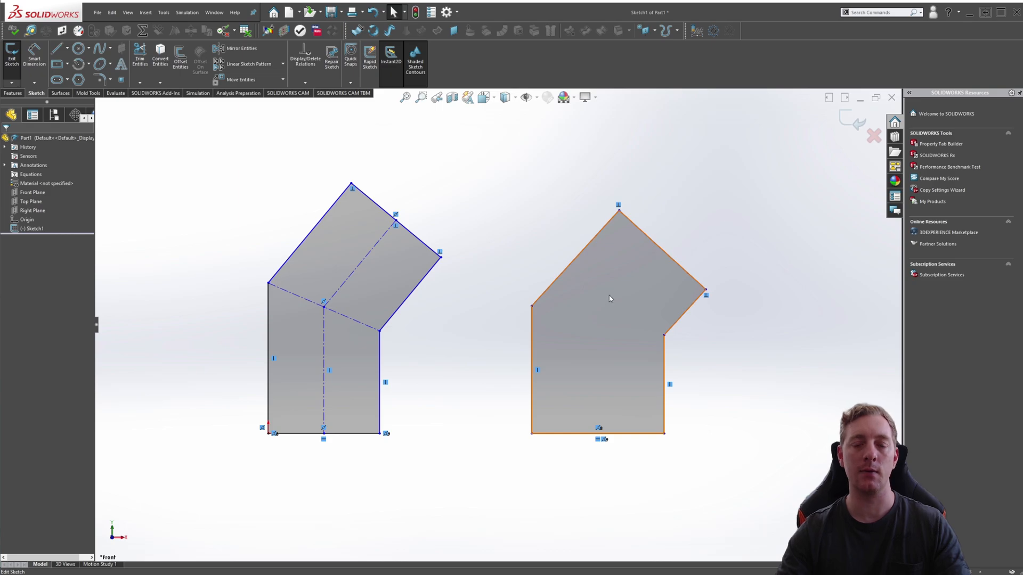
- Draw the right profile's bend line and a midline from the base up through it to the top
{"action": "left_click", "coordinate": [56, 48]}
{"action": "left_click", "coordinate": [533, 306]}
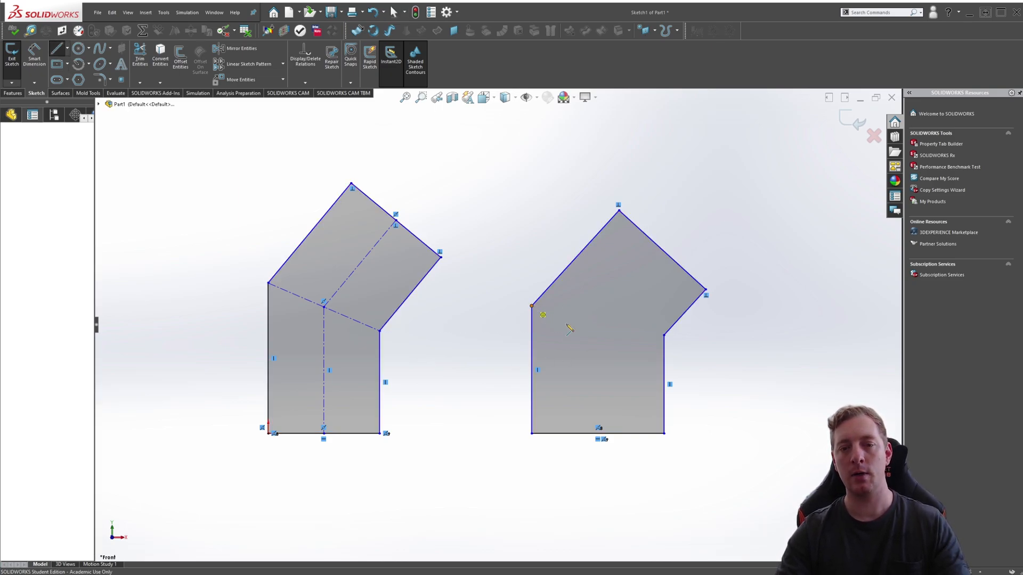
{"action": "left_click", "coordinate": [663, 335]}
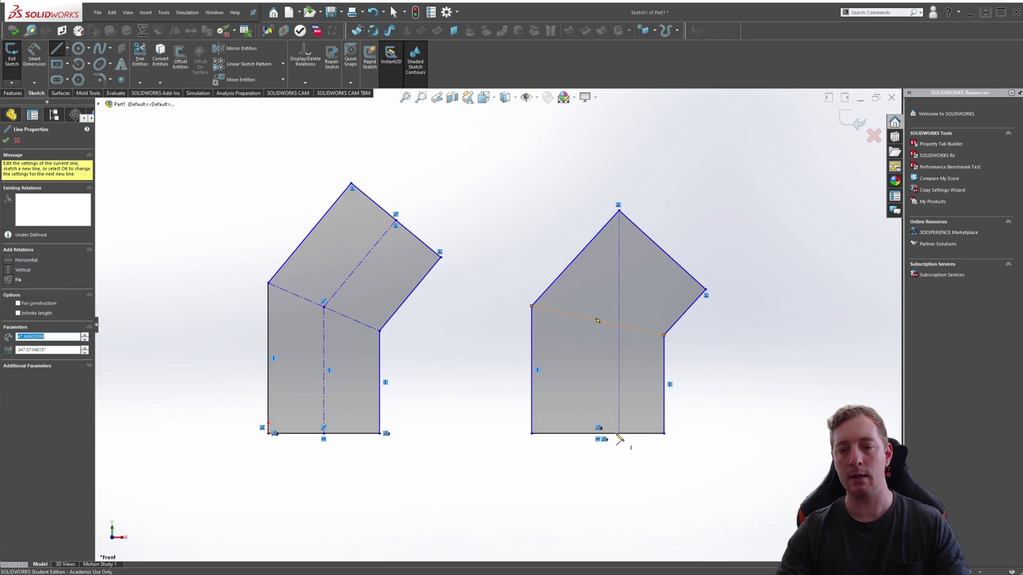
{"action": "left_click", "coordinate": [598, 432]}
{"action": "left_click", "coordinate": [598, 320]}
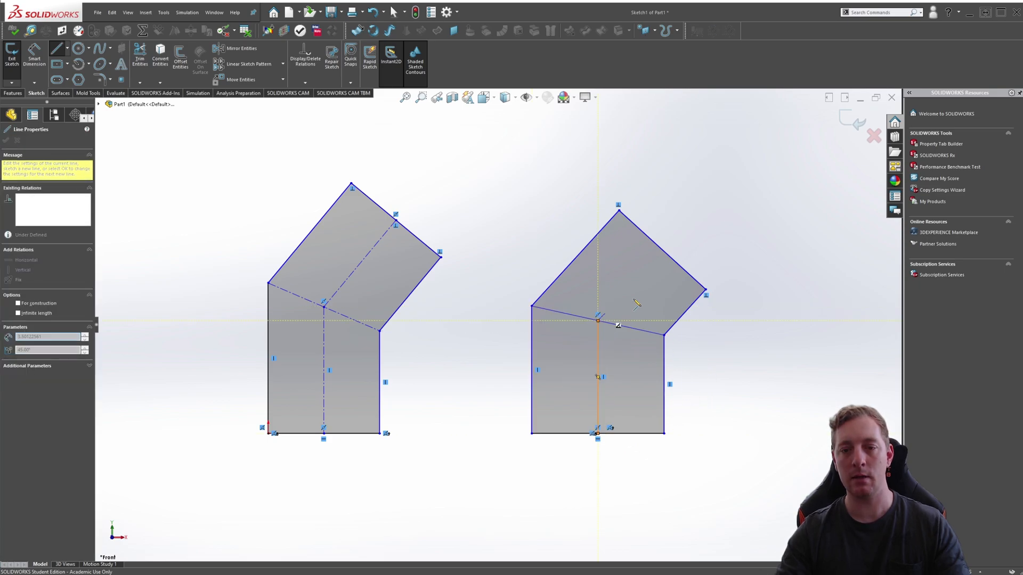
{"action": "left_click", "coordinate": [661, 246]}
{"action": "key", "text": "Escape"}
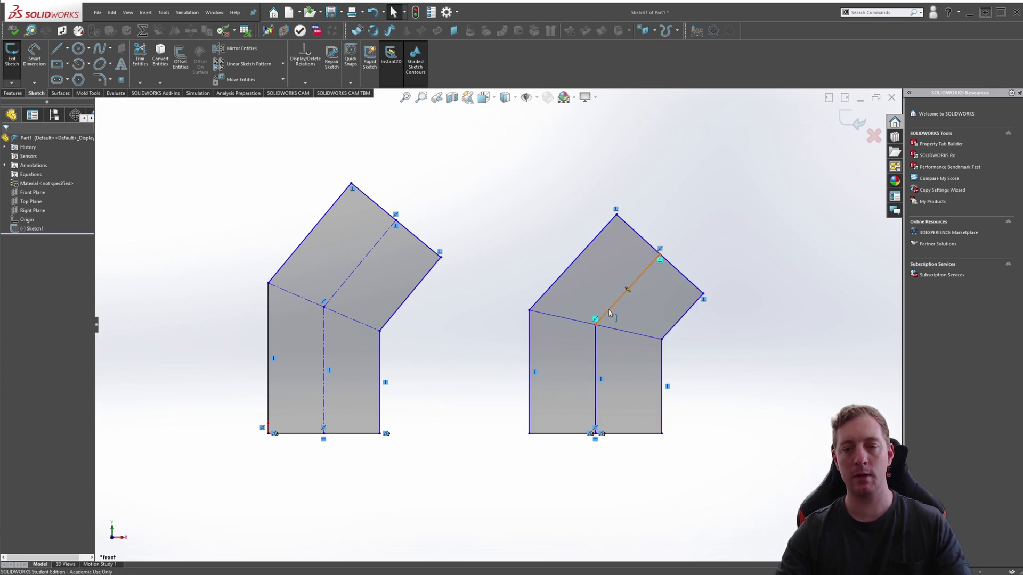
- Select the three inner lines and mark them For construction
{"action": "left_click", "coordinate": [611, 319]}
{"action": "left_click", "coordinate": [596, 348], "text": "ctrl"}
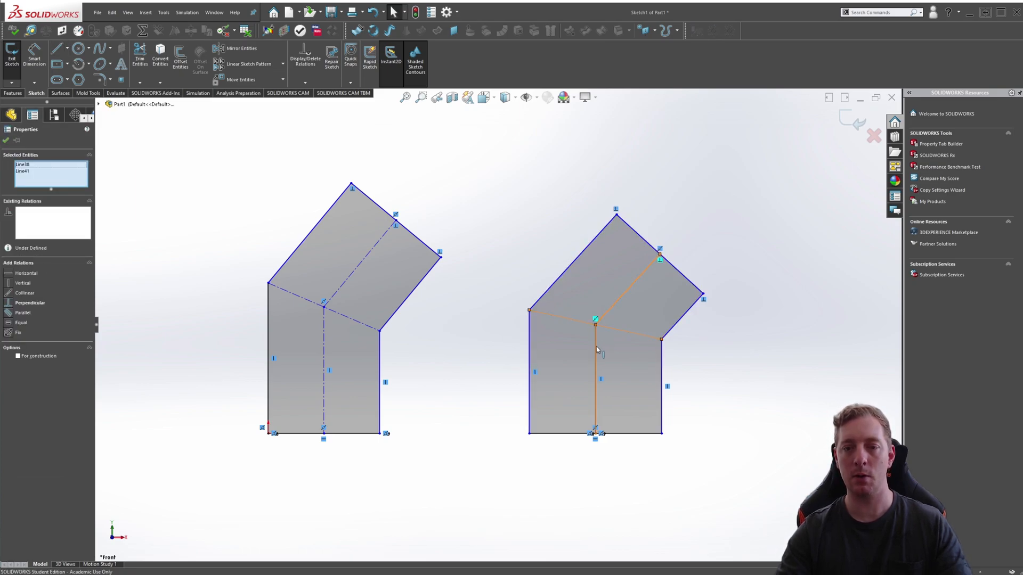
{"action": "left_click", "coordinate": [596, 349], "text": "ctrl"}
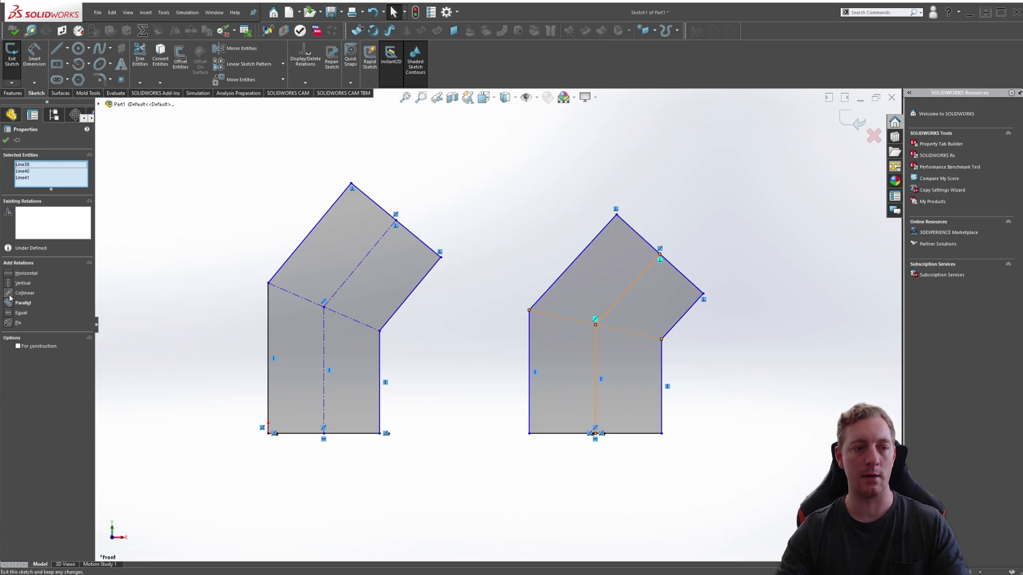
{"action": "left_click", "coordinate": [18, 347]}
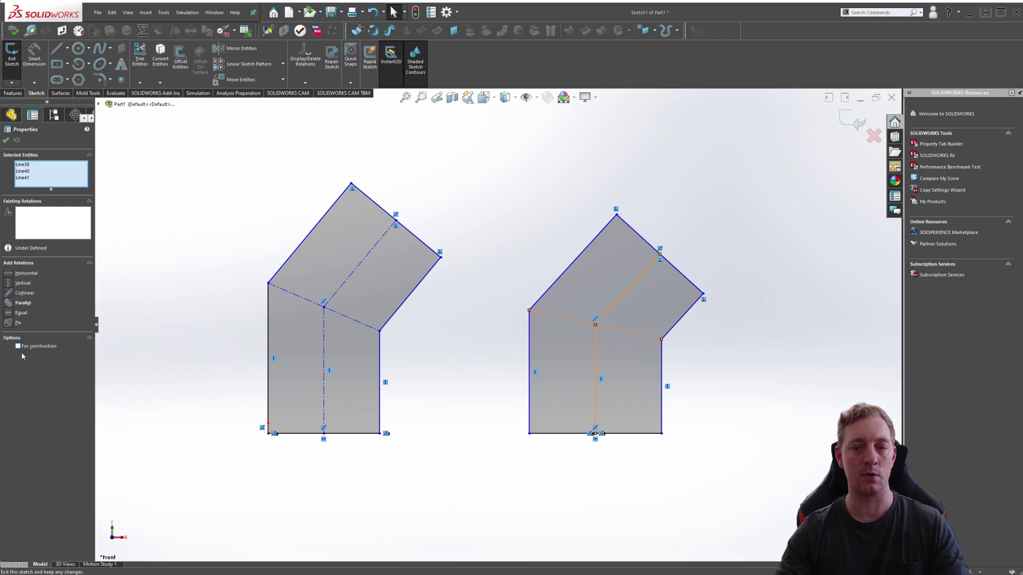
{"action": "left_click", "coordinate": [401, 410]}
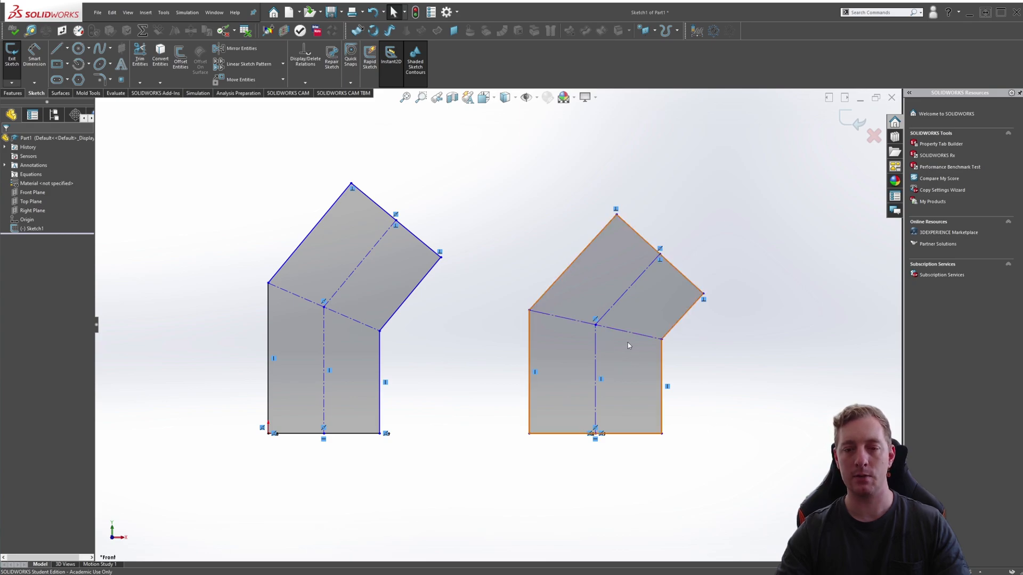
- Toggle the right profile's bend line from construction back to a solid sketch line
{"action": "right_click", "coordinate": [606, 329]}
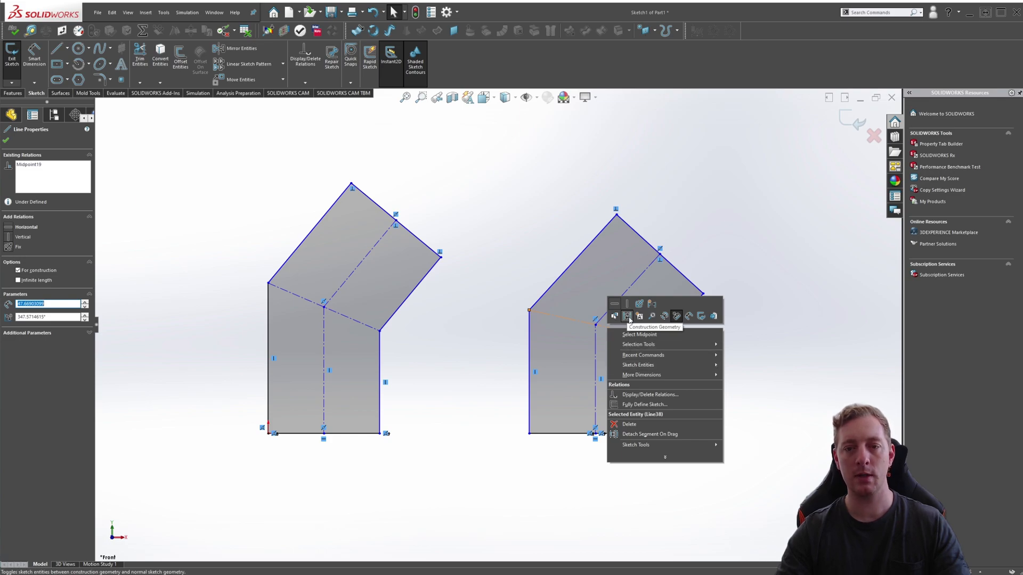
{"action": "left_click", "coordinate": [629, 317]}
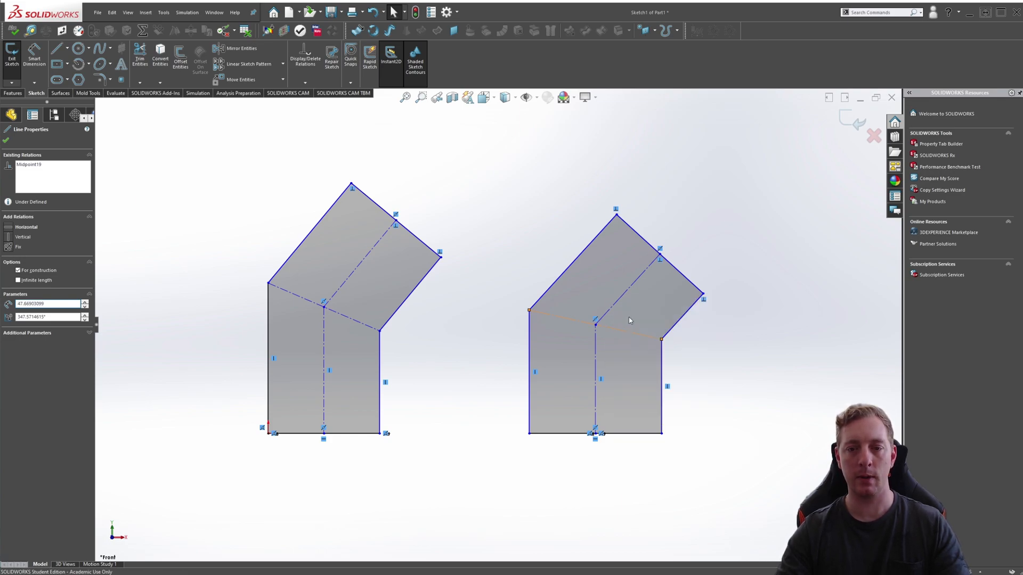